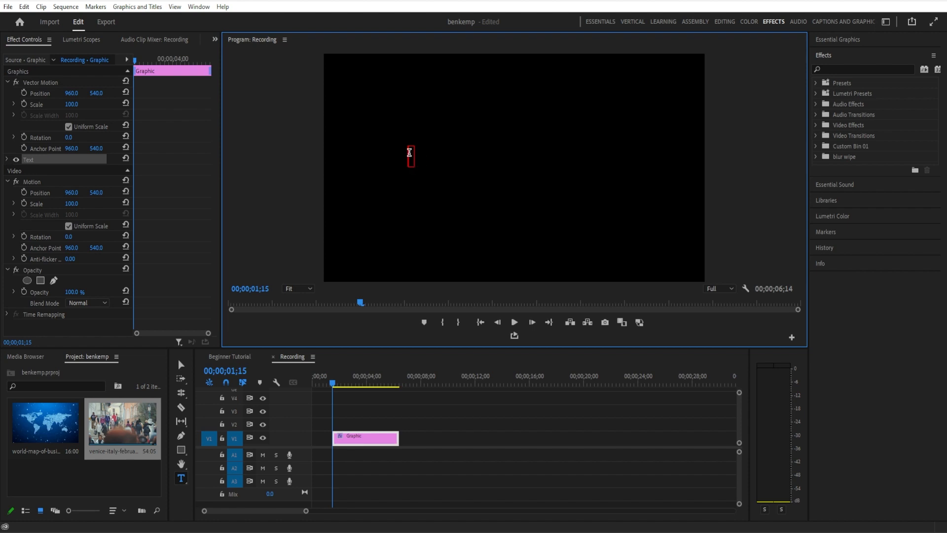
Enter EDITING as the title text and set its font to Bebas Neue
{"action": "type", "text": "EDITING"}
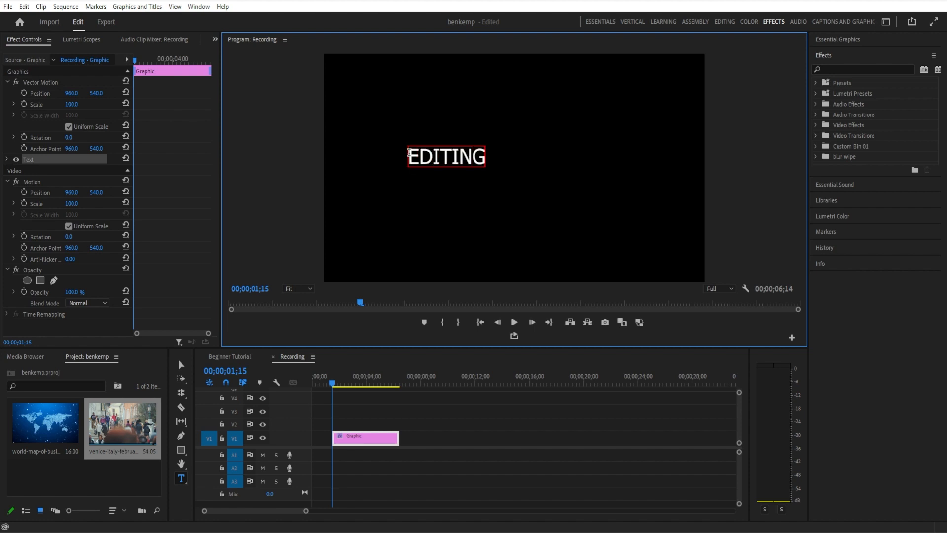
{"action": "key", "text": "ctrl+a"}
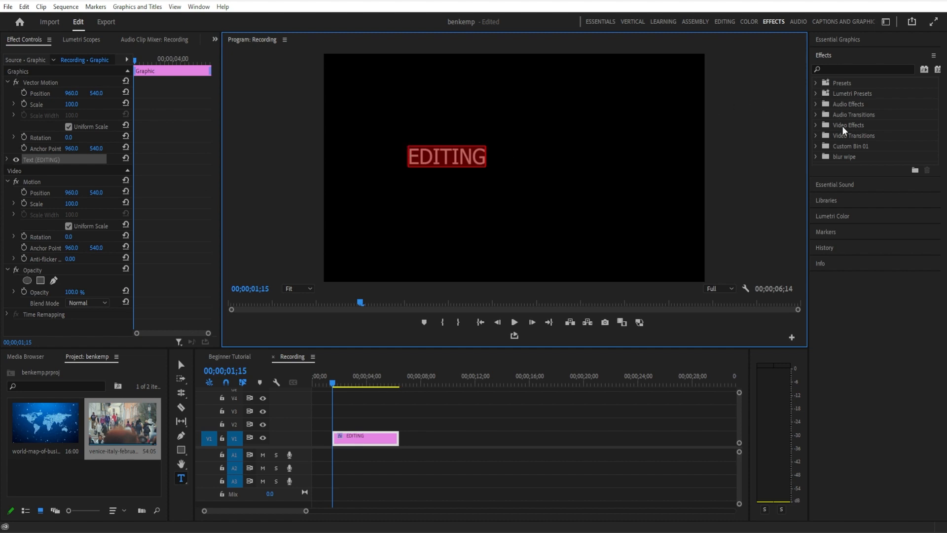
{"action": "left_click", "coordinate": [830, 40]}
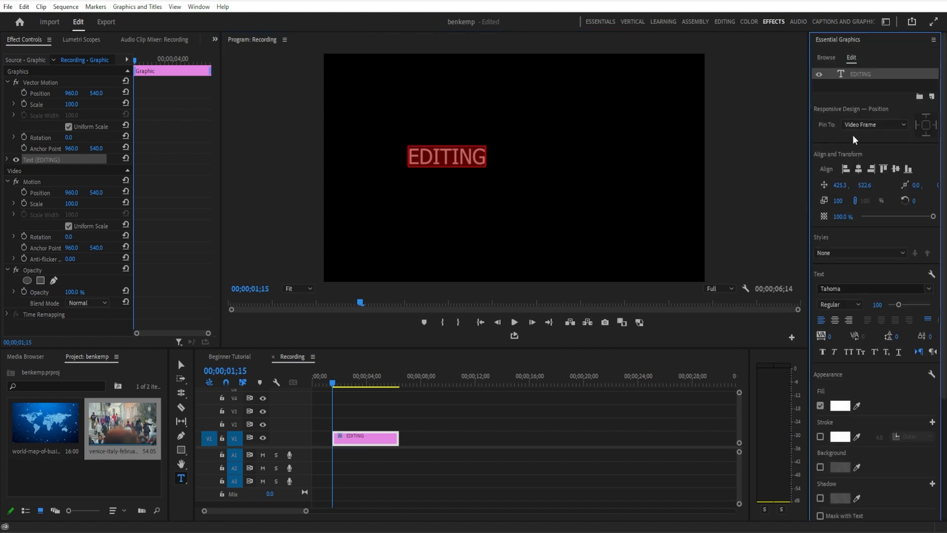
{"action": "left_click", "coordinate": [842, 288]}
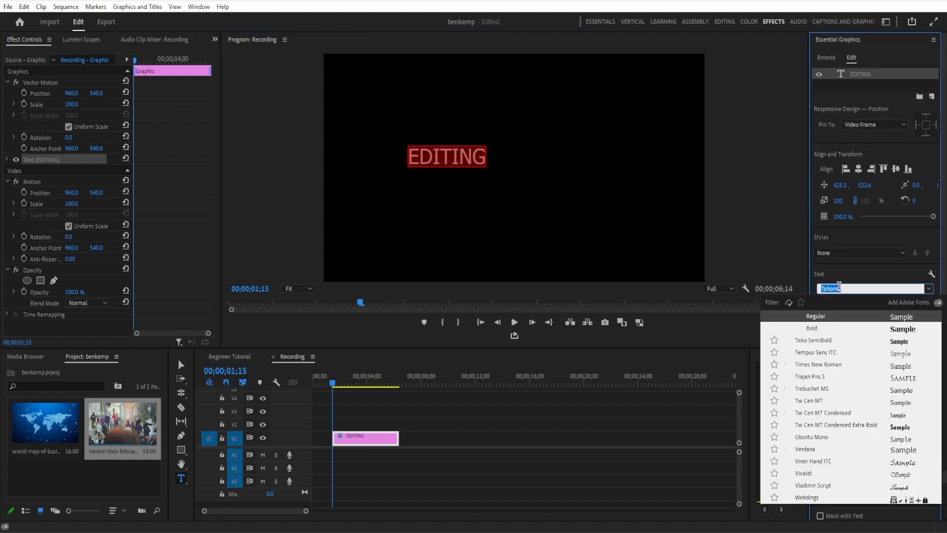
{"action": "type", "text": "BEB"}
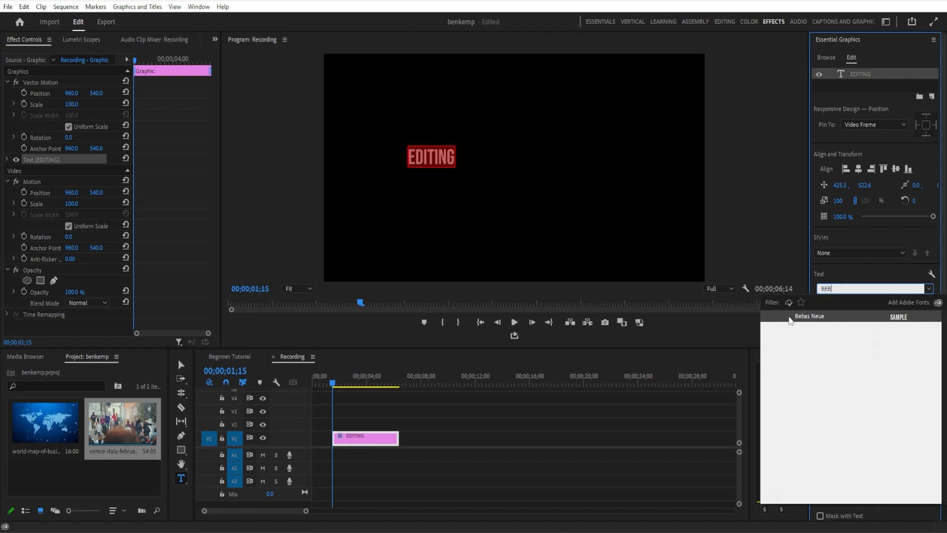
{"action": "left_click", "coordinate": [807, 319]}
Enlarge the title to font size 331, centred horizontally and vertically in the frame, and move its clip to the start of the sequence
{"action": "left_click", "coordinate": [859, 170]}
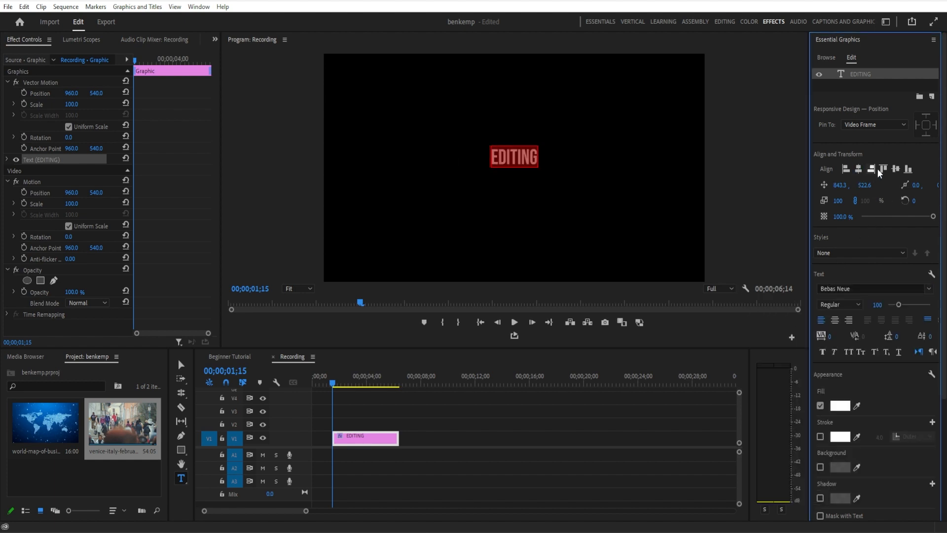
{"action": "left_click", "coordinate": [896, 169]}
{"action": "left_click_drag", "start_coordinate": [900, 303], "coordinate": [923, 305]}
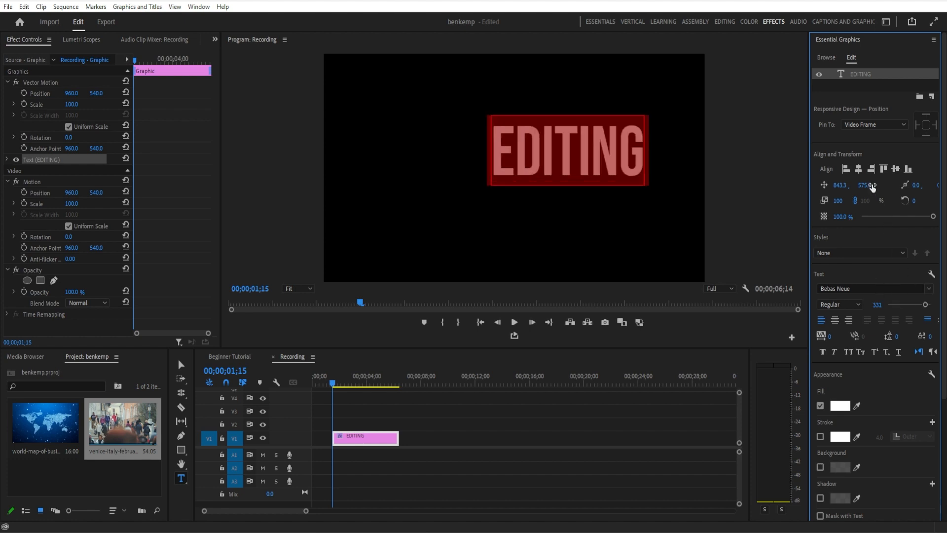
{"action": "left_click", "coordinate": [859, 169]}
{"action": "left_click", "coordinate": [894, 170]}
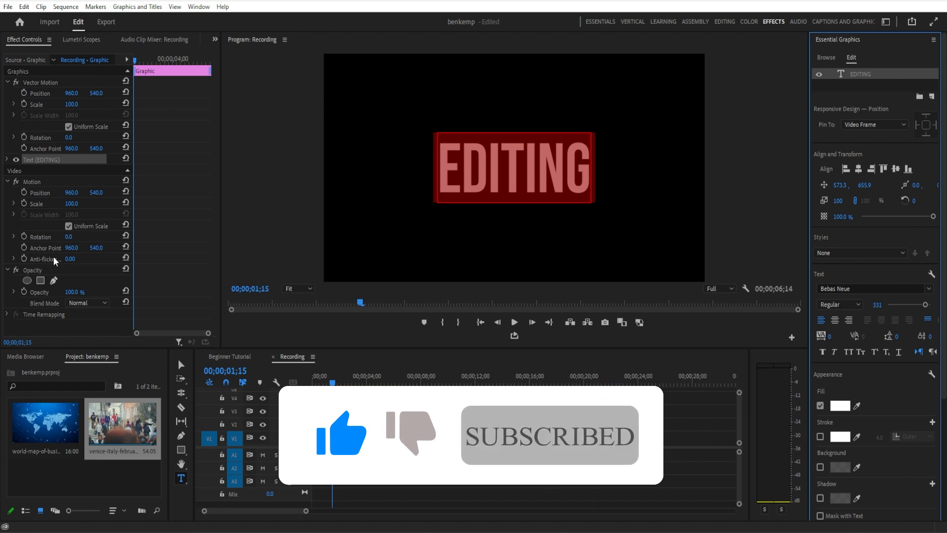
{"action": "left_click_drag", "start_coordinate": [362, 438], "coordinate": [341, 438]}
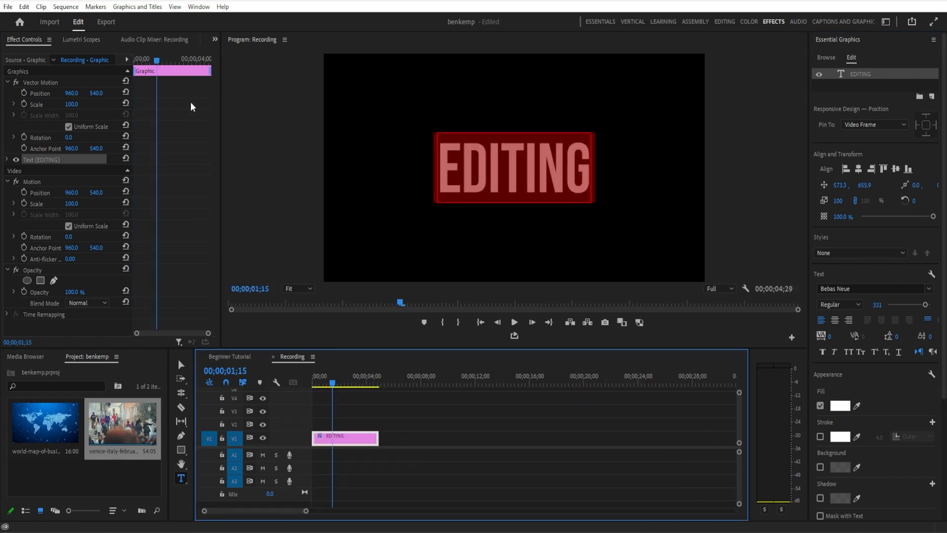
{"action": "left_click", "coordinate": [199, 7]}
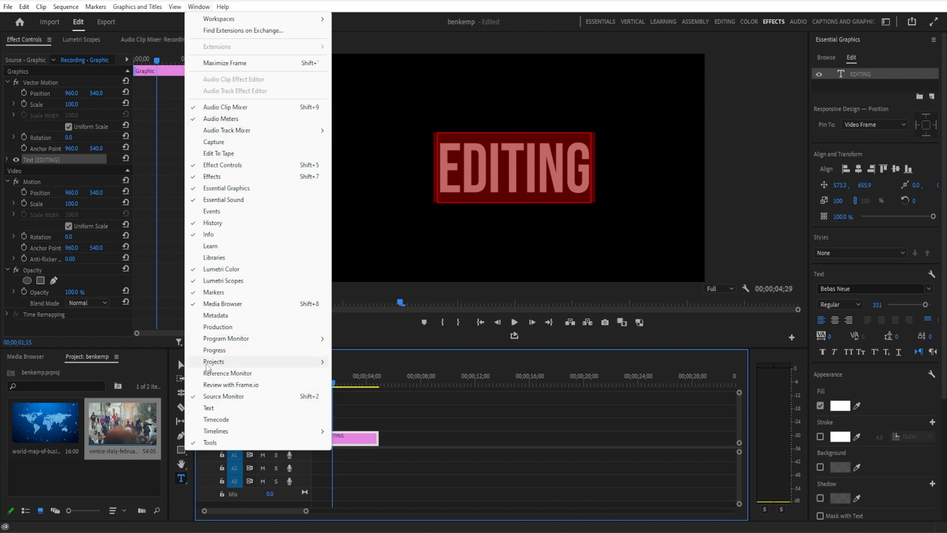
{"action": "mouse_move", "coordinate": [214, 364]}
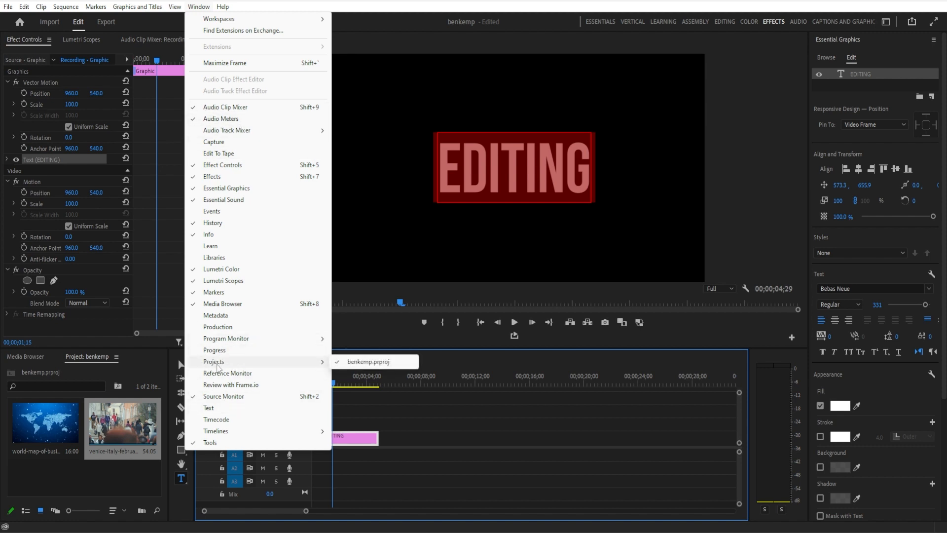
{"action": "left_click", "coordinate": [30, 7]}
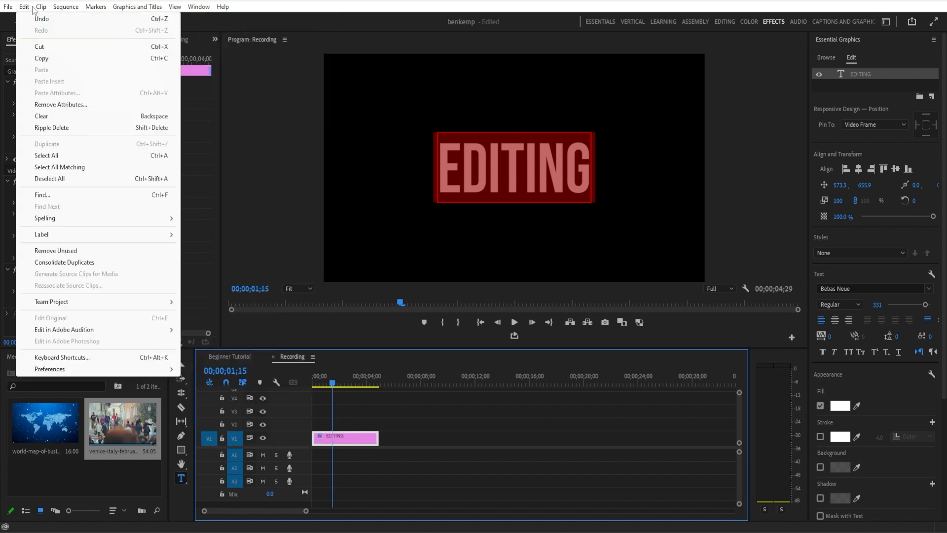
{"action": "left_click", "coordinate": [31, 8]}
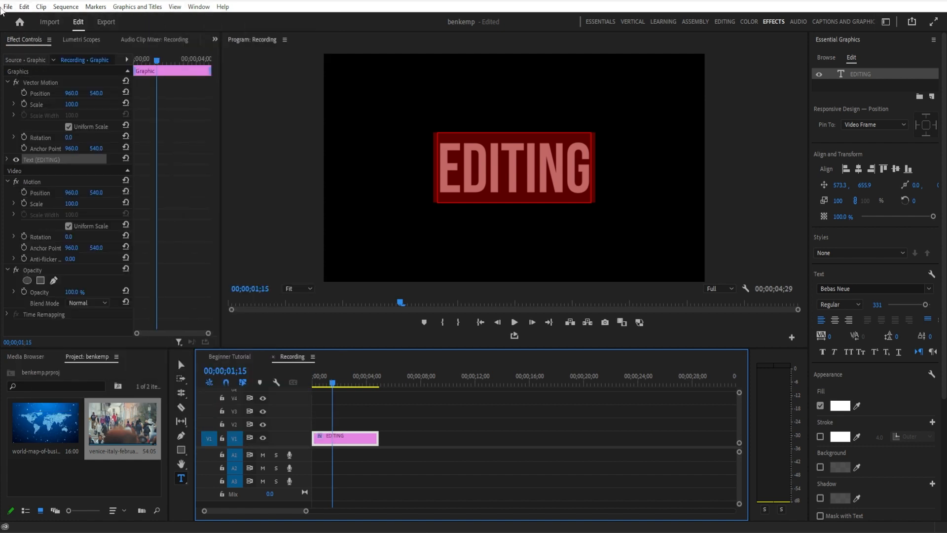
Create a white colour matte named Color Matte
{"action": "left_click", "coordinate": [5, 8]}
{"action": "mouse_move", "coordinate": [24, 19]}
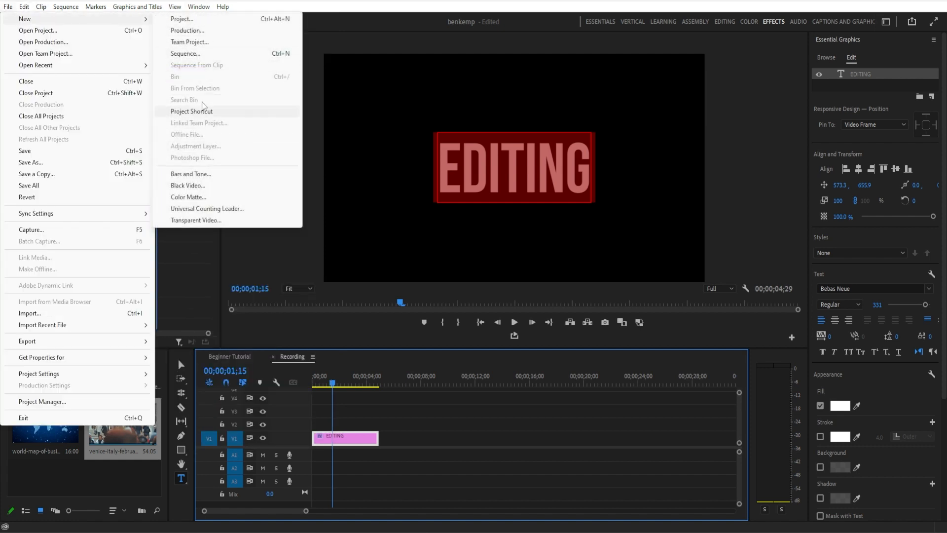
{"action": "left_click", "coordinate": [188, 197]}
{"action": "left_click_drag", "start_coordinate": [356, 330], "coordinate": [339, 351]}
{"action": "left_click", "coordinate": [573, 192]}
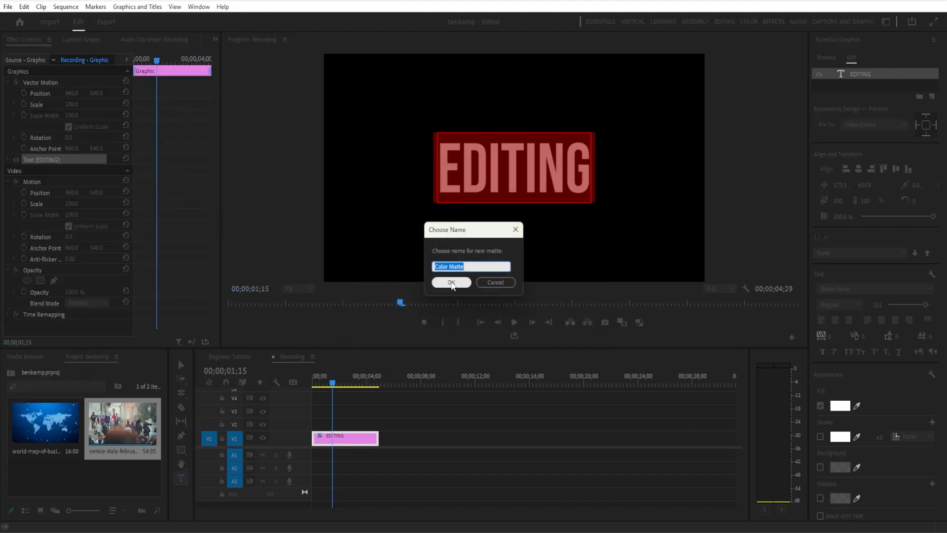
{"action": "left_click", "coordinate": [451, 282]}
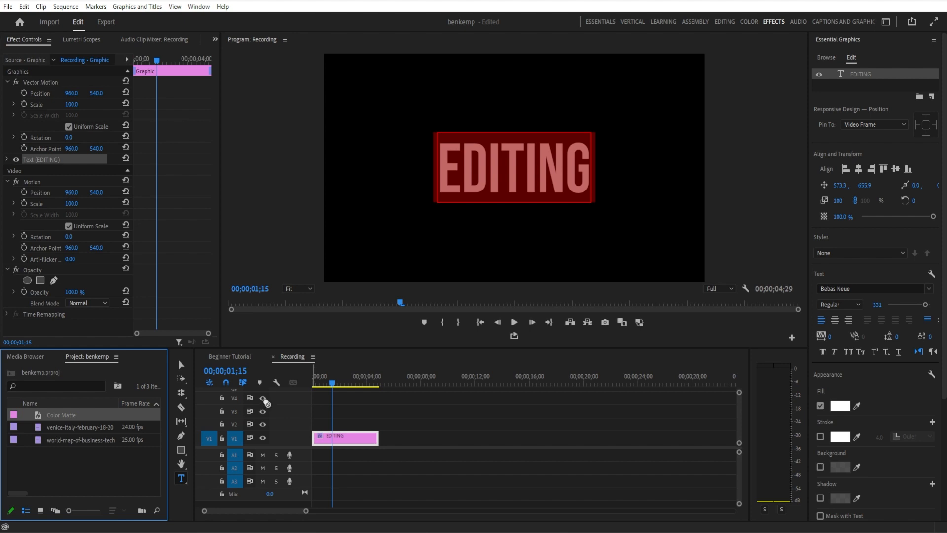
Place the Color Matte on track V4 above the title from the sequence start and set its blend mode to Difference
{"action": "left_click_drag", "start_coordinate": [149, 415], "coordinate": [294, 401]}
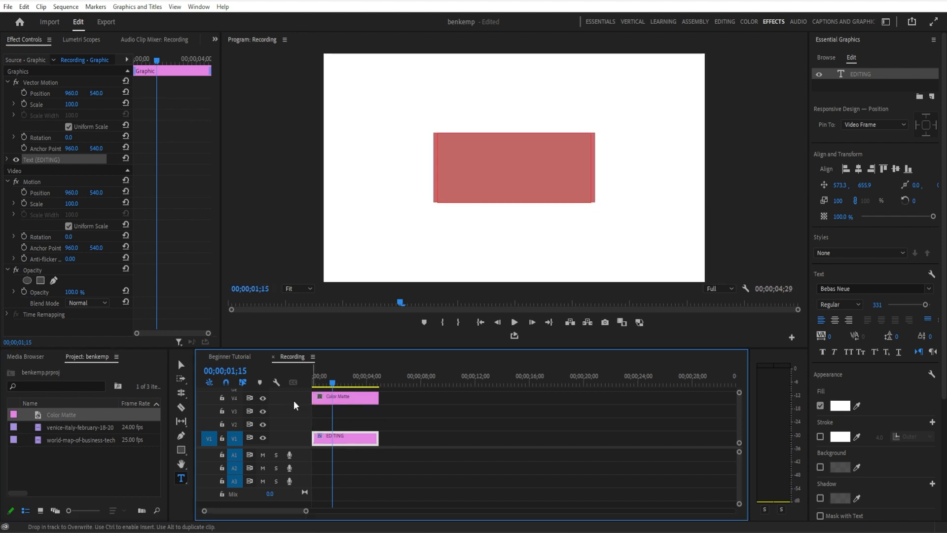
{"action": "left_click", "coordinate": [341, 399]}
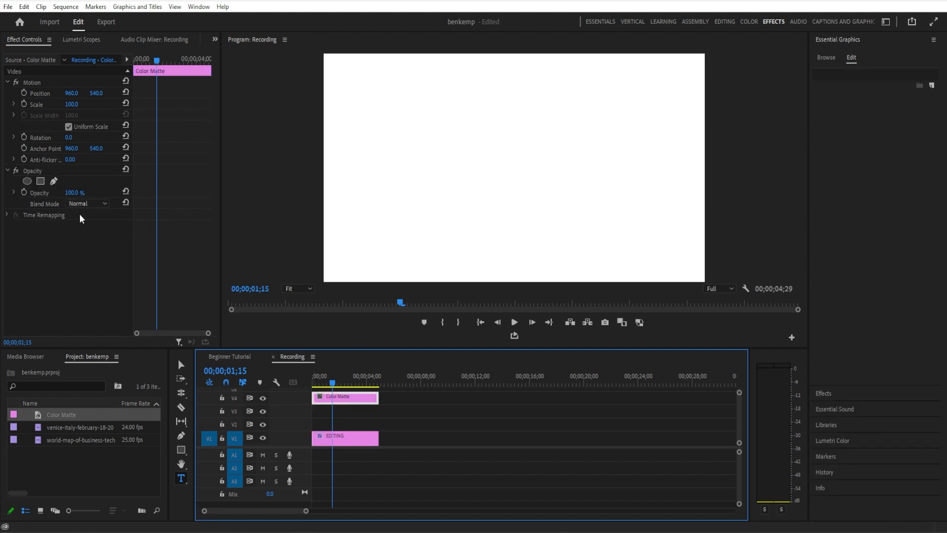
{"action": "left_click", "coordinate": [87, 204]}
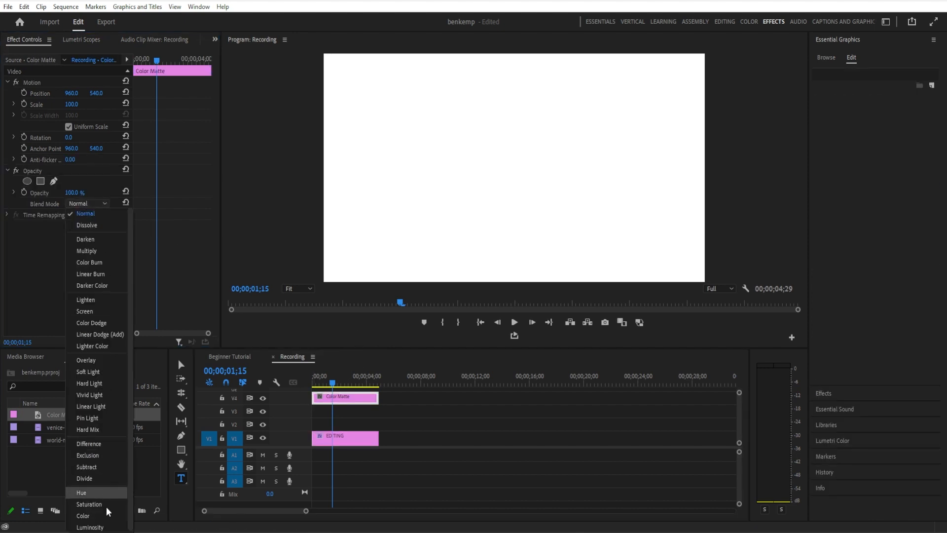
{"action": "left_click", "coordinate": [96, 449]}
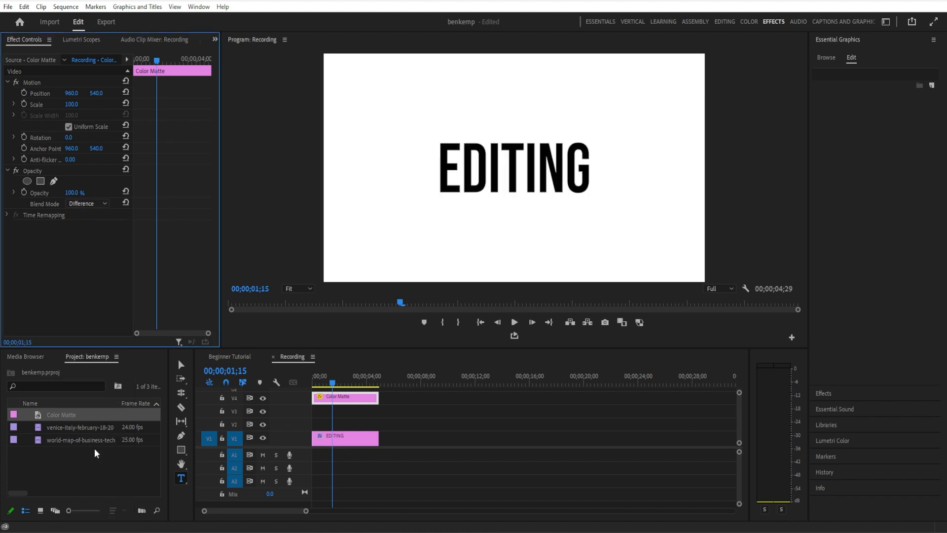
Compare the title with track V4 hidden and shown, and play the sequence from the beginning
{"action": "left_click", "coordinate": [262, 399]}
{"action": "left_click", "coordinate": [262, 398]}
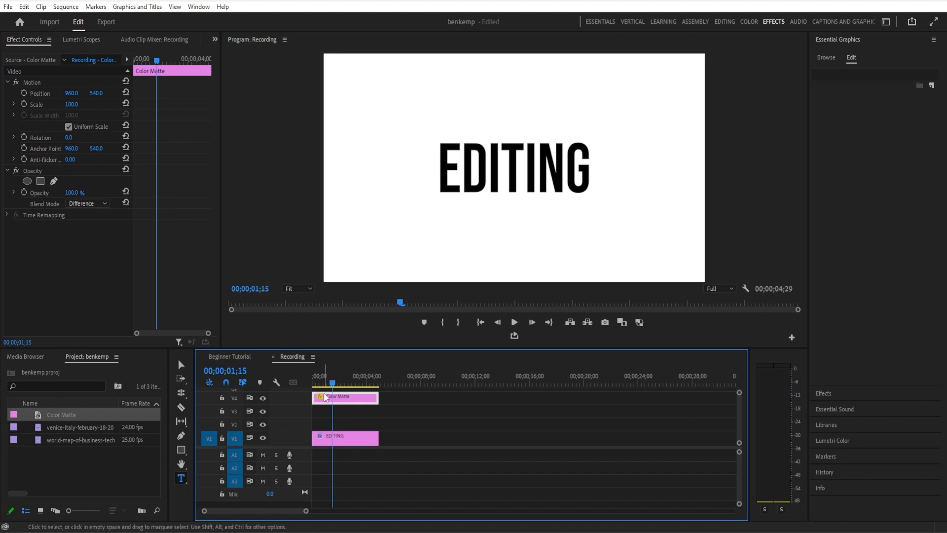
{"action": "left_click_drag", "start_coordinate": [332, 390], "coordinate": [307, 390]}
{"action": "key", "text": "space"}
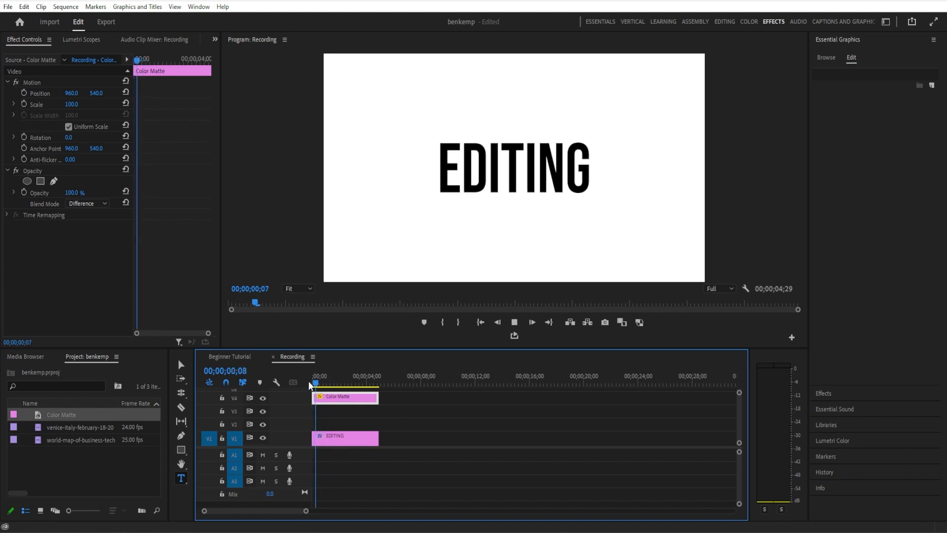
{"action": "key", "text": "space"}
Place the Venice footage on track V3 from the sequence start and hide track V4
{"action": "left_click_drag", "start_coordinate": [78, 424], "coordinate": [310, 410]}
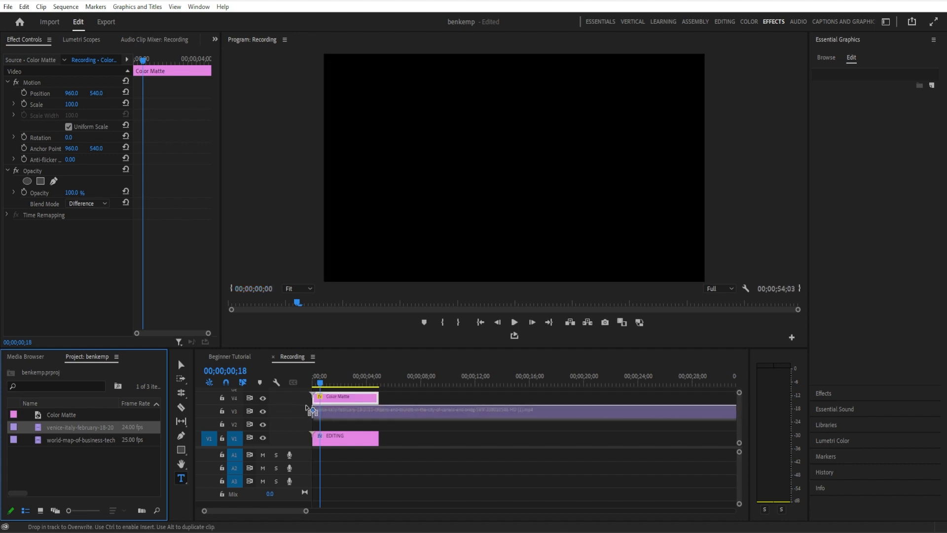
{"action": "left_click", "coordinate": [263, 398]}
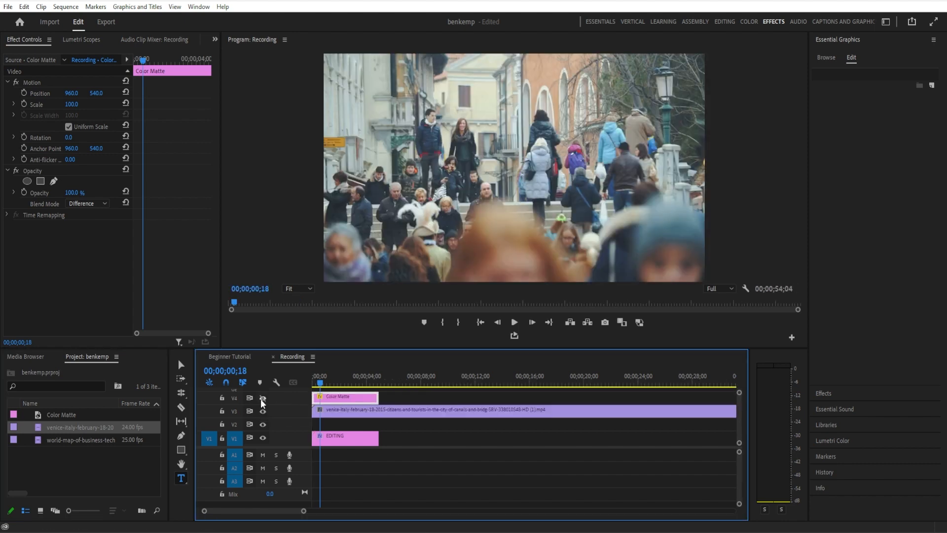
Apply the Invert video effect to the Venice clip on track V3
{"action": "left_click", "coordinate": [344, 410]}
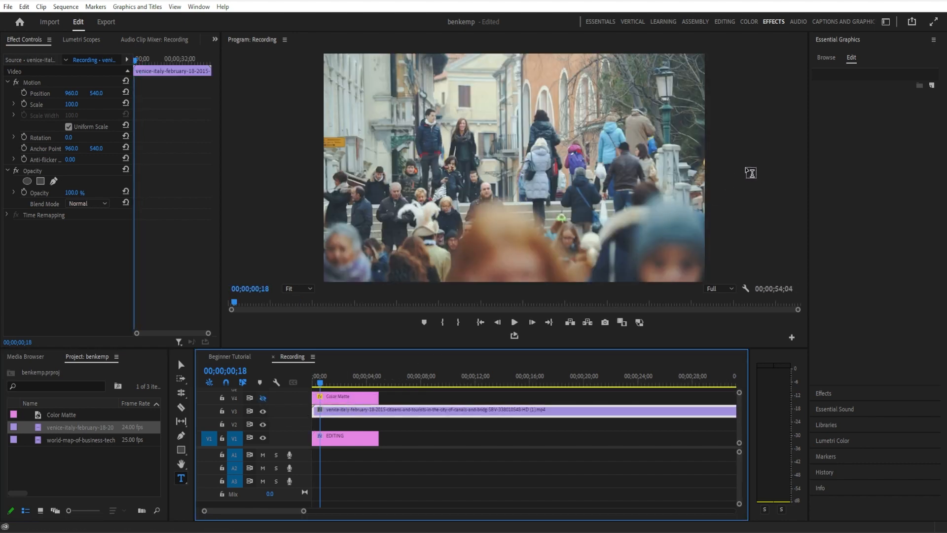
{"action": "left_click", "coordinate": [833, 40]}
{"action": "left_click", "coordinate": [829, 56]}
{"action": "left_click", "coordinate": [859, 69]}
{"action": "type", "text": "invert"}
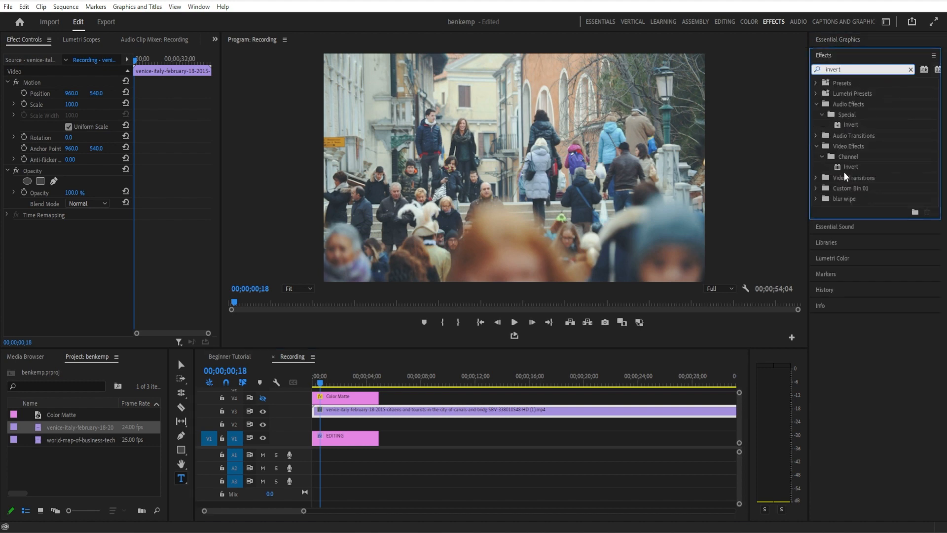
{"action": "left_click_drag", "start_coordinate": [845, 170], "coordinate": [833, 176]}
{"action": "left_click_drag", "start_coordinate": [422, 342], "coordinate": [322, 413]}
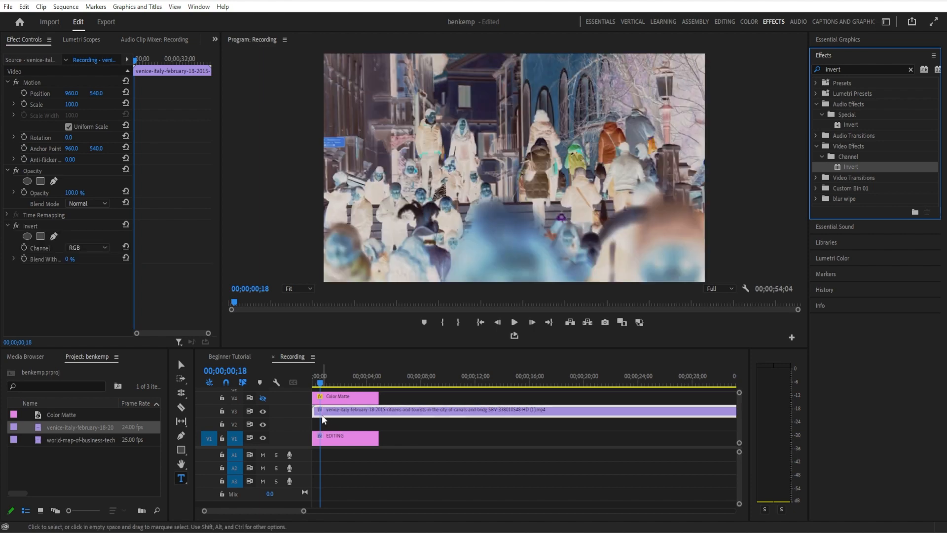
Try the Blue and Green channels for the Invert effect, and set the channel back to RGB
{"action": "left_click", "coordinate": [72, 248]}
{"action": "left_click", "coordinate": [88, 292]}
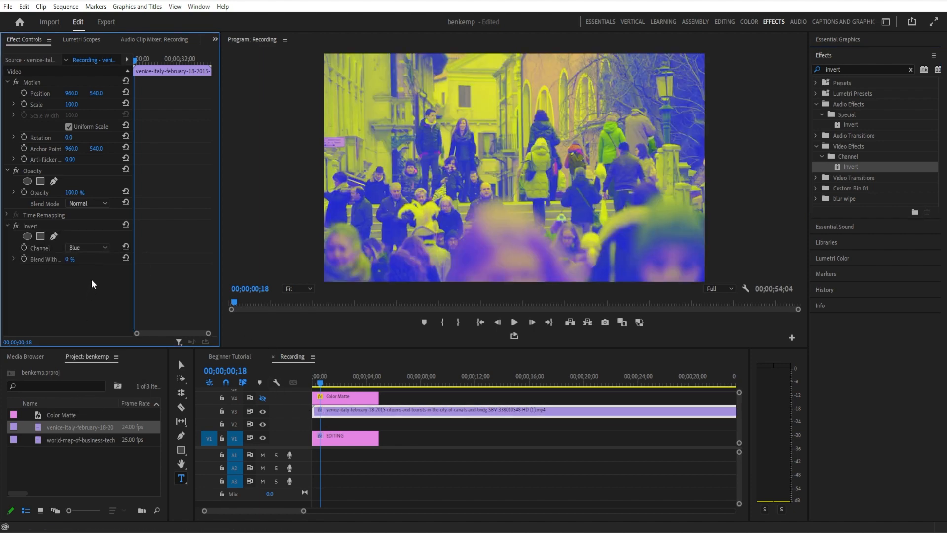
{"action": "left_click", "coordinate": [91, 248]}
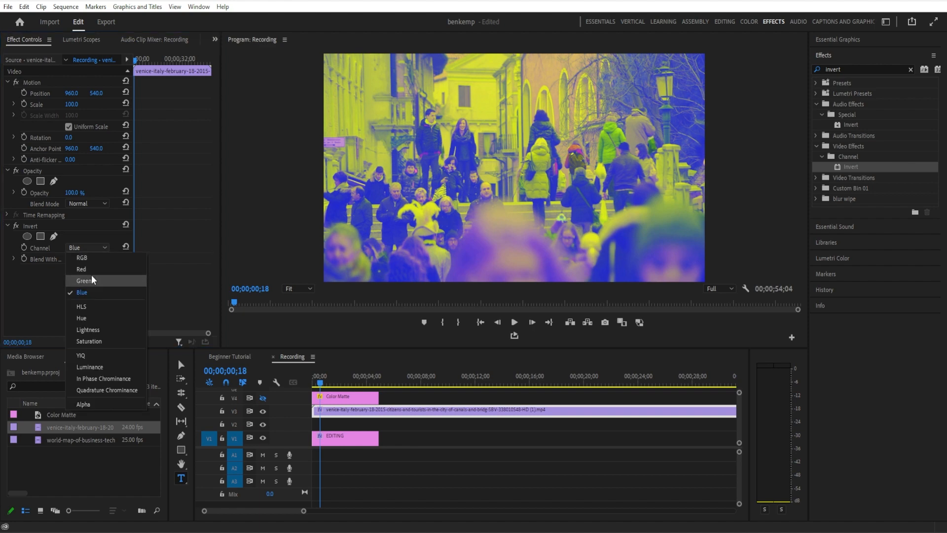
{"action": "left_click", "coordinate": [91, 274]}
{"action": "left_click", "coordinate": [104, 251]}
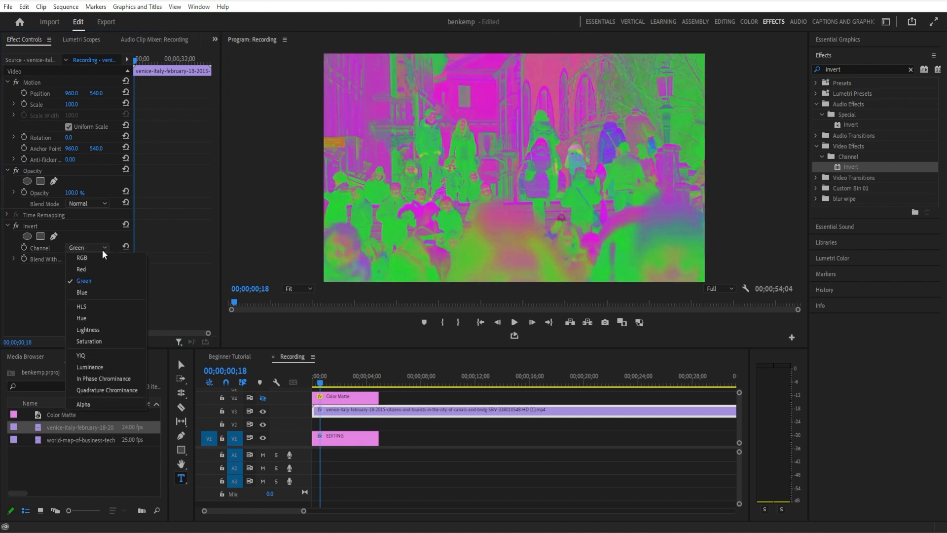
{"action": "left_click", "coordinate": [99, 256]}
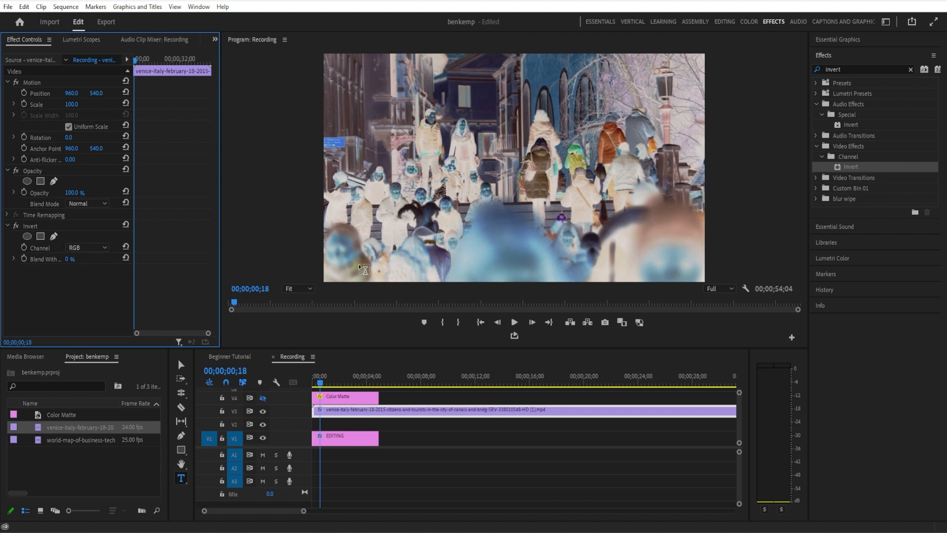
Apply the Black & White video effect to the Venice clip and play back the result
{"action": "left_click", "coordinate": [840, 70]}
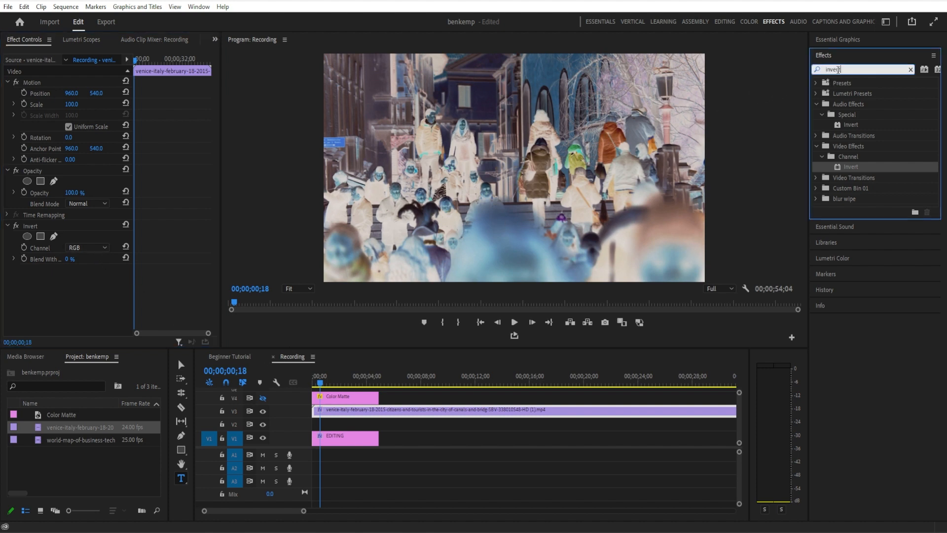
{"action": "type", "text": "BLACK"}
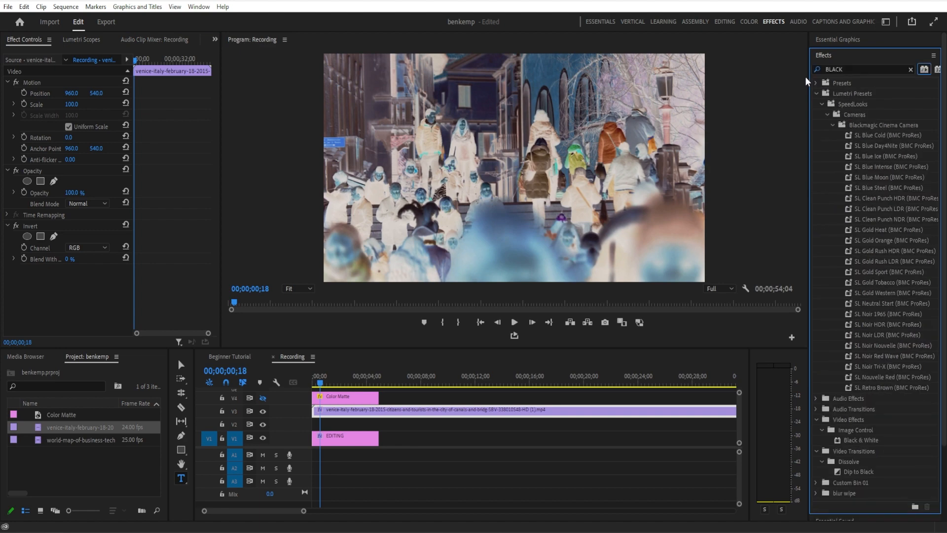
{"action": "left_click_drag", "start_coordinate": [837, 440], "coordinate": [353, 414]}
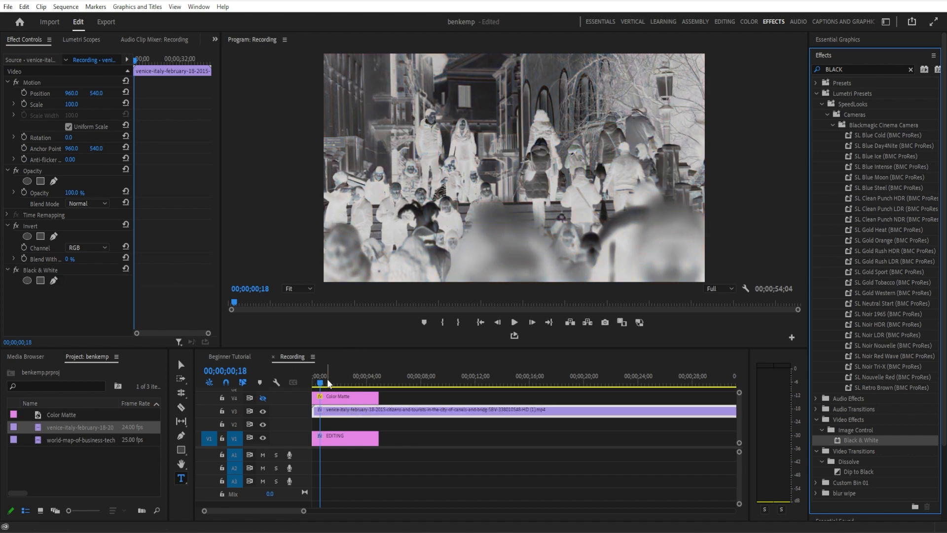
{"action": "key", "text": "space"}
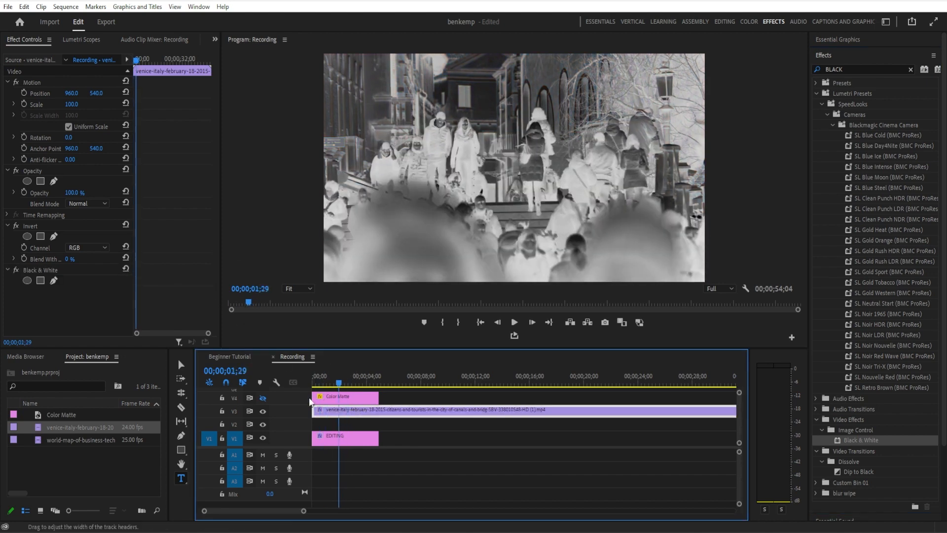
Show track V4 again and delete the Venice clip from track V3
{"action": "left_click", "coordinate": [263, 399]}
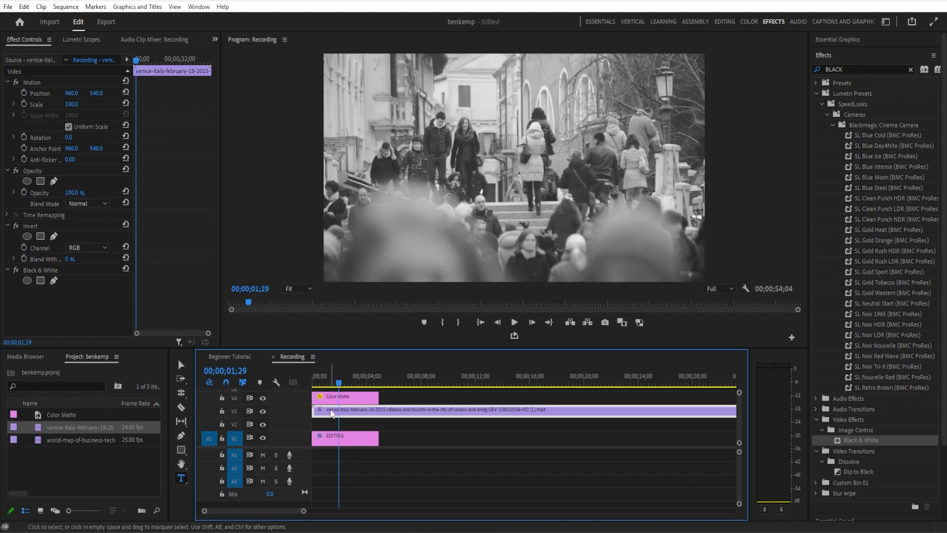
{"action": "key", "text": "Delete"}
{"action": "left_click", "coordinate": [334, 375]}
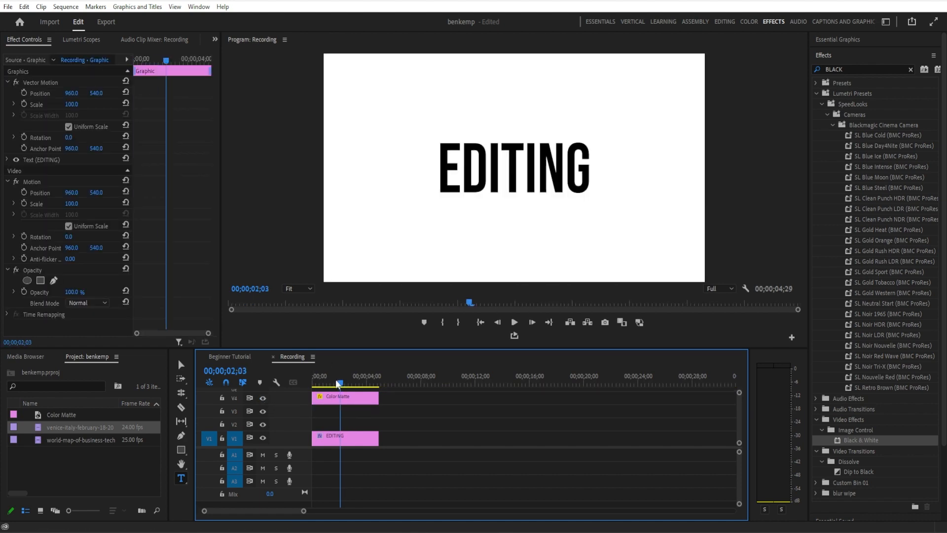
Find the Linear Wipe video effect and apply it to the Color Matte clip on track V4
{"action": "left_click", "coordinate": [853, 68]}
{"action": "type", "text": "line"}
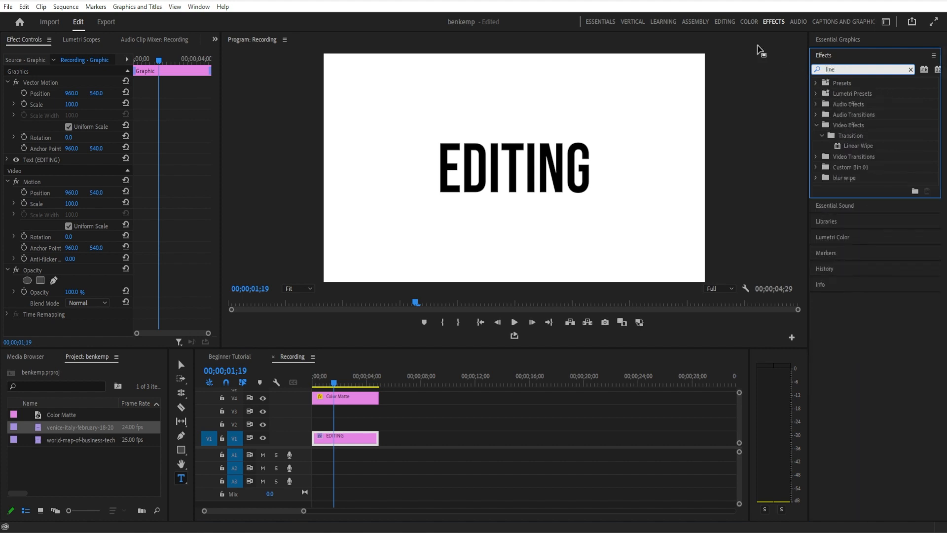
{"action": "left_click_drag", "start_coordinate": [839, 144], "coordinate": [526, 275]}
{"action": "left_click_drag", "start_coordinate": [365, 383], "coordinate": [357, 399]}
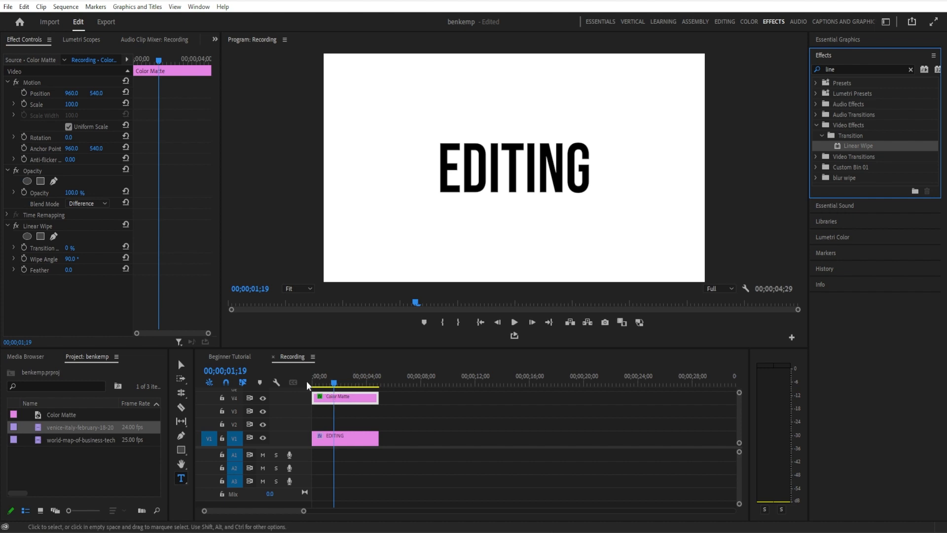
Try the Linear Wipe at 51% completion with a 77° wipe angle, and reset both values
{"action": "mouse_move", "coordinate": [68, 252]}
{"action": "left_mouse_down"}
{"action": "mouse_move", "coordinate": [115, 251]}
{"action": "mouse_move", "coordinate": [19, 259]}
{"action": "mouse_move", "coordinate": [83, 259]}
{"action": "mouse_move", "coordinate": [66, 259]}
{"action": "mouse_move", "coordinate": [84, 248]}
{"action": "mouse_move", "coordinate": [110, 247]}
{"action": "mouse_move", "coordinate": [75, 259]}
{"action": "mouse_move", "coordinate": [117, 259]}
{"action": "mouse_move", "coordinate": [48, 259]}
{"action": "mouse_move", "coordinate": [76, 259]}
{"action": "left_mouse_up"}
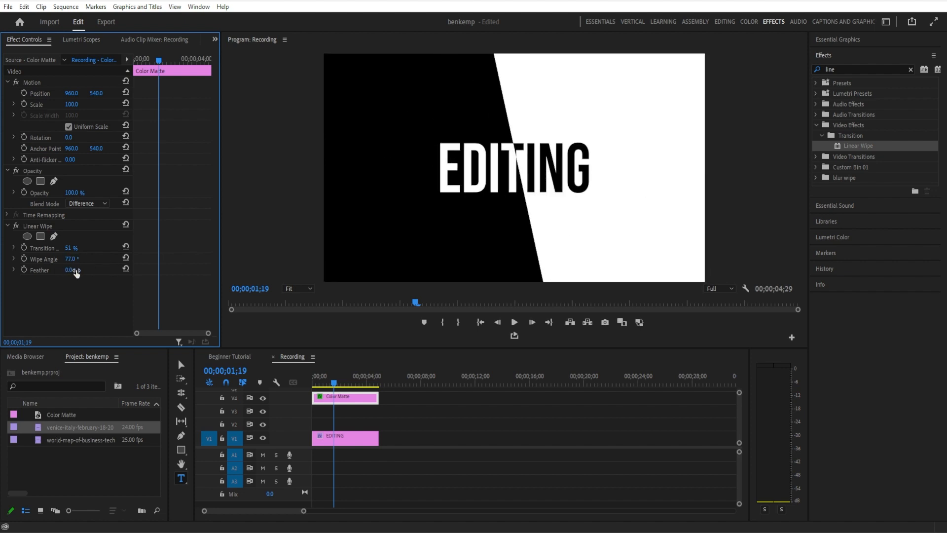
{"action": "left_click_drag", "start_coordinate": [72, 259], "coordinate": [1, 259]}
{"action": "left_click", "coordinate": [126, 257]}
{"action": "left_click", "coordinate": [126, 246]}
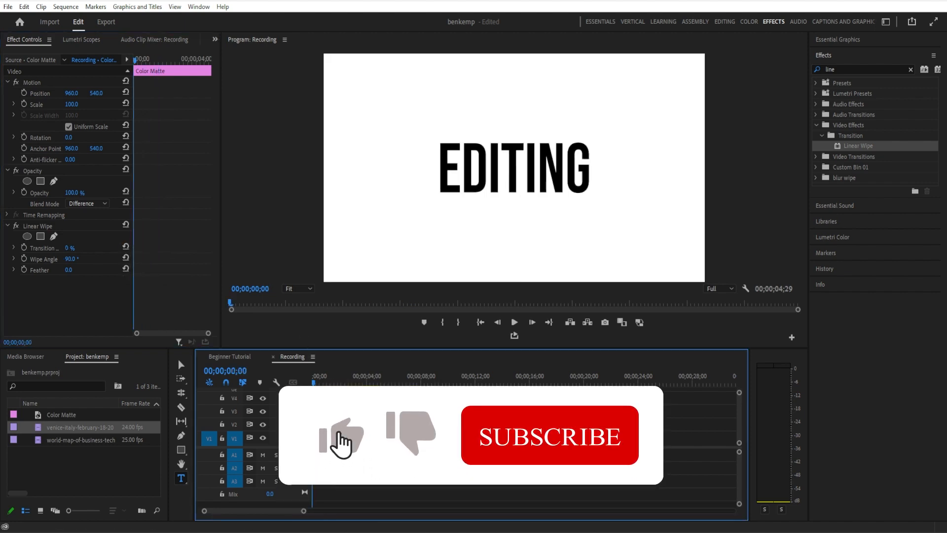
Keyframe Transition Completion from 0% at the sequence start to 100% at 00;00;01;18, and play back the wipe
{"action": "left_click", "coordinate": [26, 247]}
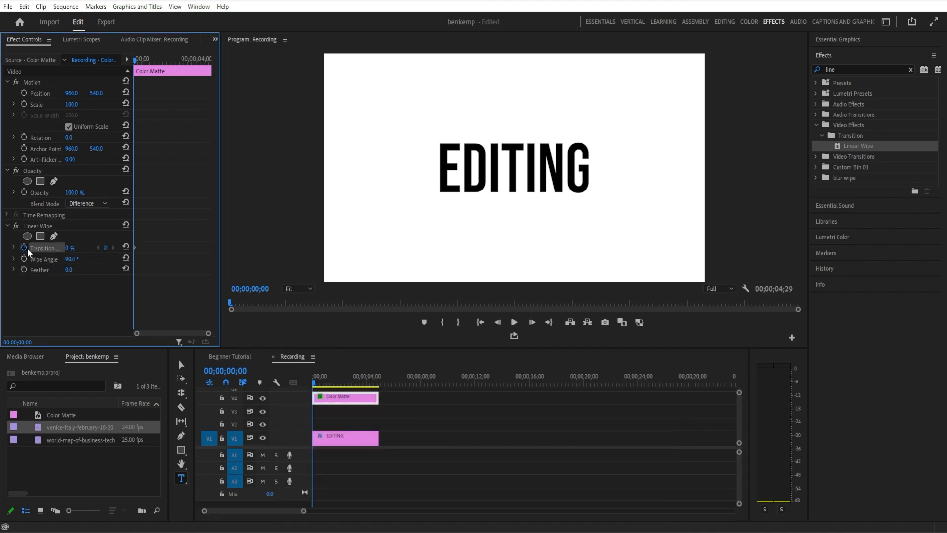
{"action": "left_click_drag", "start_coordinate": [325, 383], "coordinate": [335, 390]}
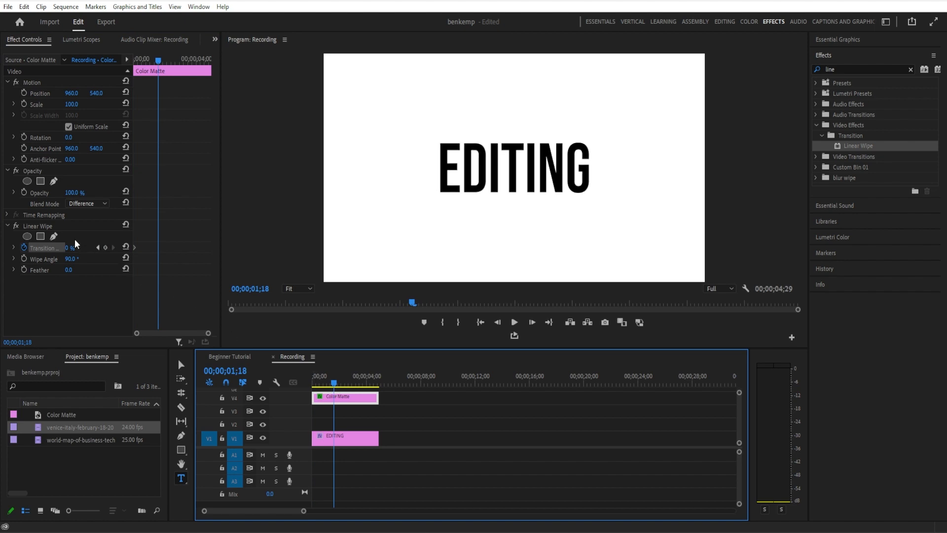
{"action": "left_click_drag", "start_coordinate": [71, 246], "coordinate": [120, 246]}
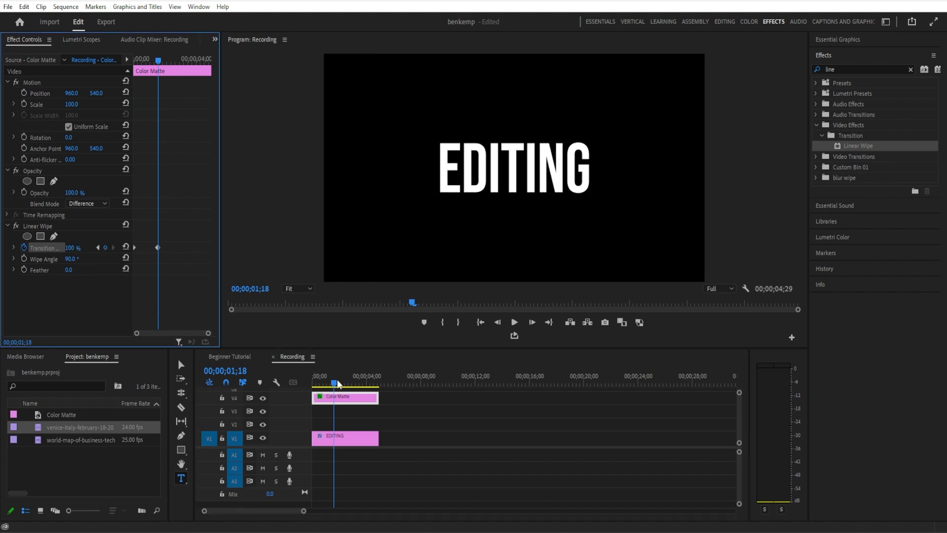
{"action": "left_click_drag", "start_coordinate": [338, 385], "coordinate": [291, 388]}
{"action": "key", "text": "space"}
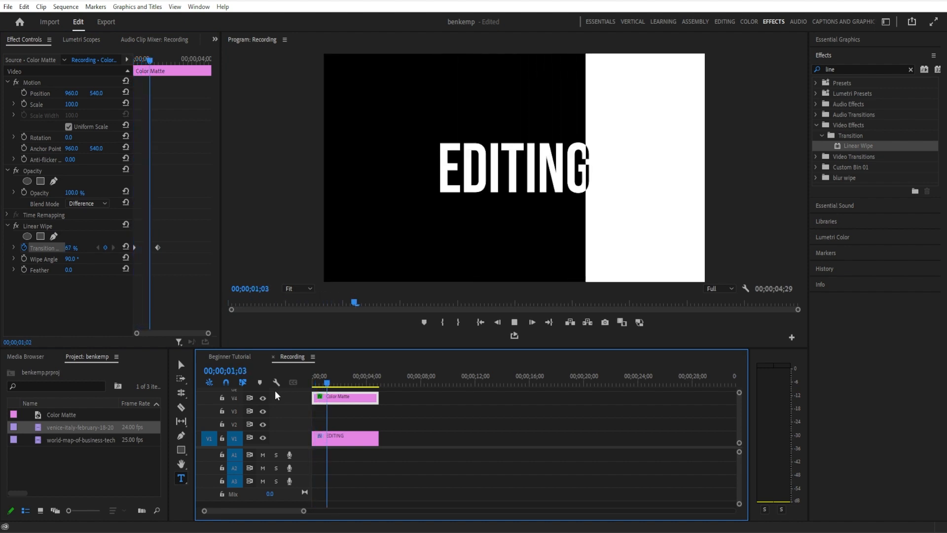
{"action": "key", "text": "space"}
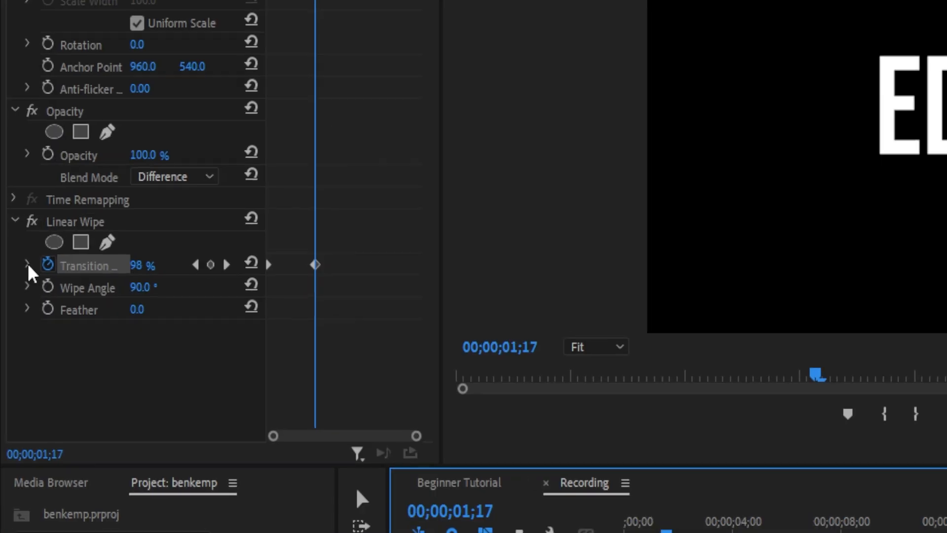
Expand the Transition Completion graph and ease its two keyframes into a curve that starts slowly and speeds up towards the end
{"action": "left_click", "coordinate": [14, 247]}
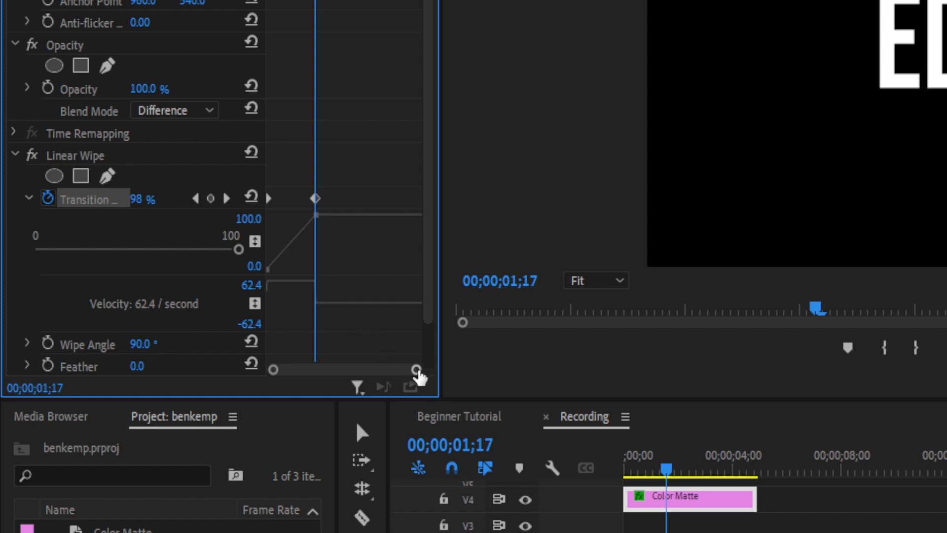
{"action": "left_click_drag", "start_coordinate": [416, 369], "coordinate": [401, 374]}
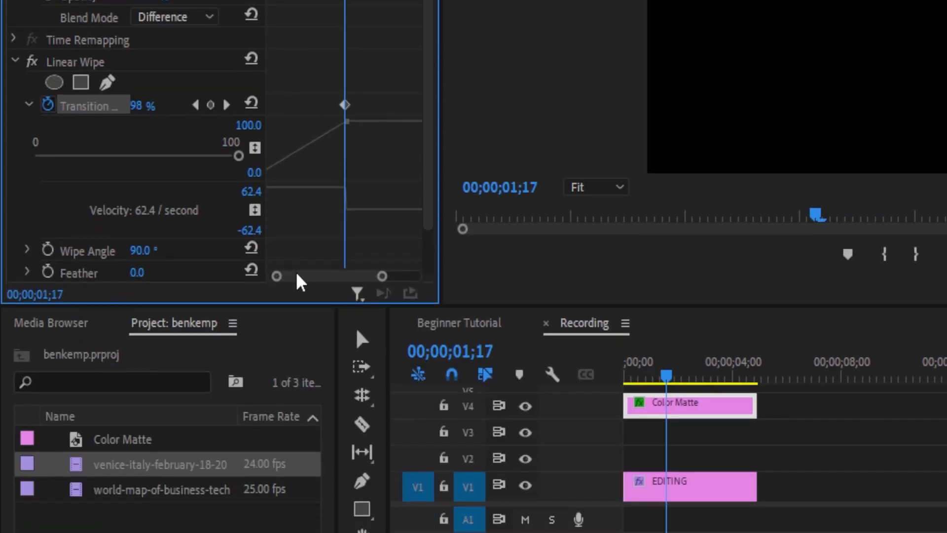
{"action": "left_click_drag", "start_coordinate": [442, 127], "coordinate": [510, 127]}
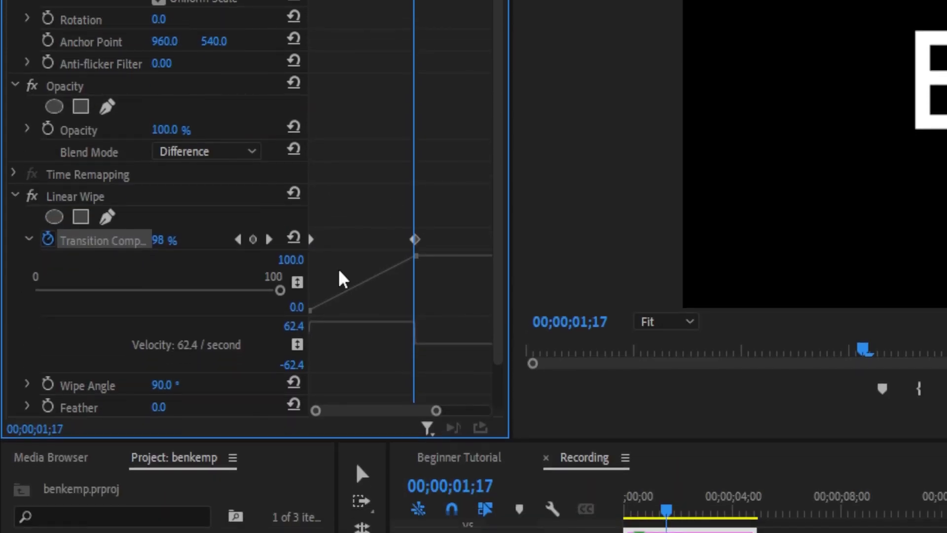
{"action": "left_click", "coordinate": [415, 240]}
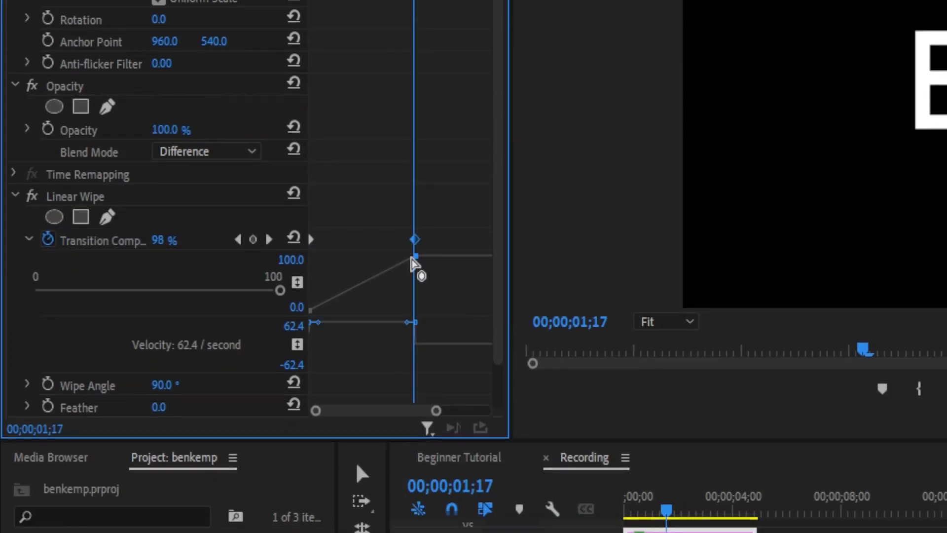
{"action": "left_click", "coordinate": [311, 240]}
{"action": "left_click", "coordinate": [412, 252]}
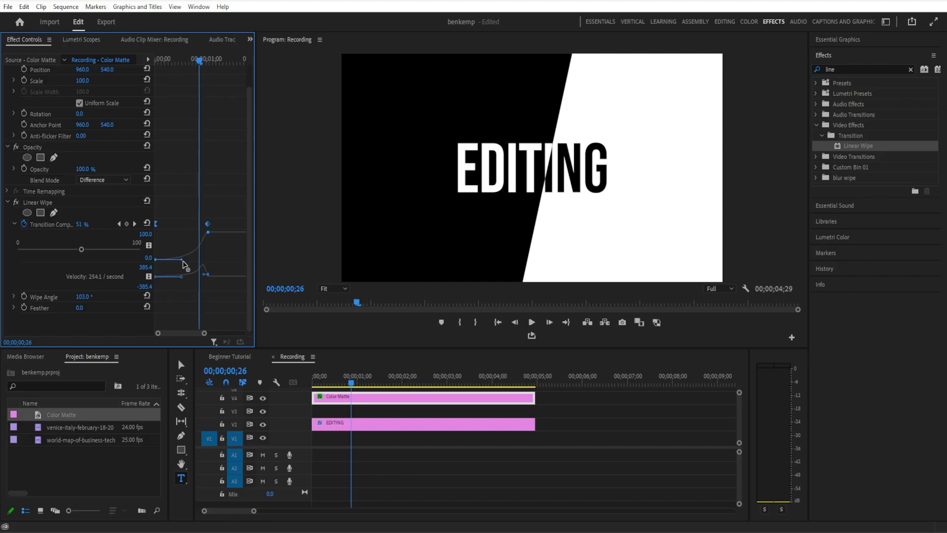
{"action": "left_click_drag", "start_coordinate": [184, 265], "coordinate": [186, 264]}
Reset the Linear Wipe's angle to 90° and play back the eased wipe from the sequence start
{"action": "mouse_move", "coordinate": [325, 385]}
{"action": "left_mouse_down"}
{"action": "mouse_move", "coordinate": [372, 385]}
{"action": "mouse_move", "coordinate": [336, 390]}
{"action": "left_mouse_up"}
{"action": "left_click", "coordinate": [146, 296]}
{"action": "left_click", "coordinate": [310, 380]}
{"action": "key", "text": "space"}
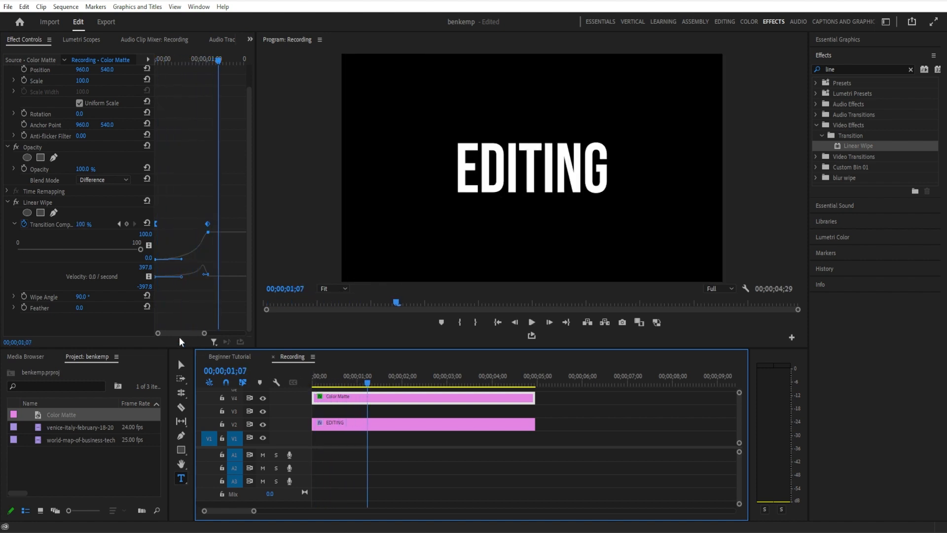
Move the final Transition Completion keyframe earlier, to about 00;00;00;25, and play back the wipe
{"action": "left_click_drag", "start_coordinate": [205, 229], "coordinate": [198, 228]}
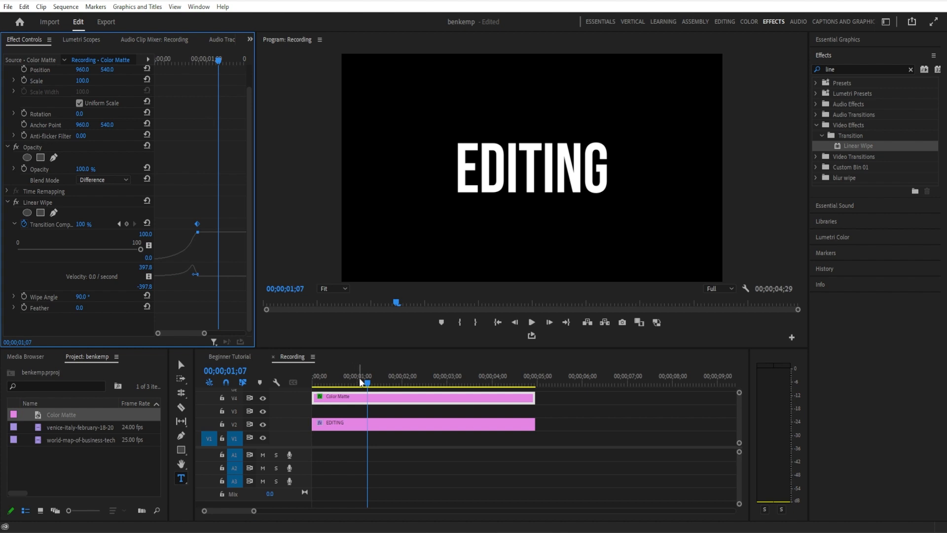
{"action": "left_click", "coordinate": [311, 382]}
{"action": "key", "text": "space"}
{"action": "key", "text": "space"}
Apply Ease Out to the final Transition Completion keyframe and play back the wipe from the start
{"action": "right_click", "coordinate": [190, 229]}
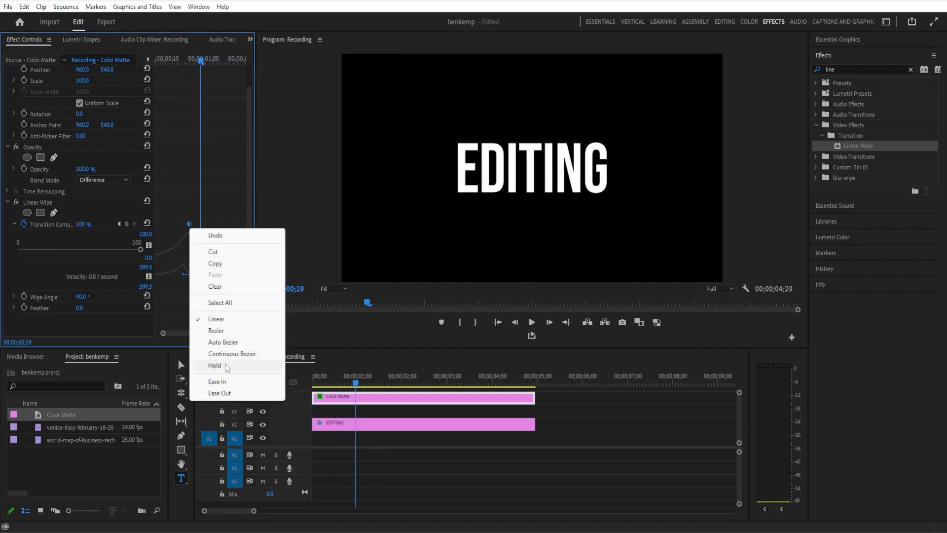
{"action": "left_click", "coordinate": [207, 393]}
{"action": "left_click", "coordinate": [313, 383]}
{"action": "key", "text": "space"}
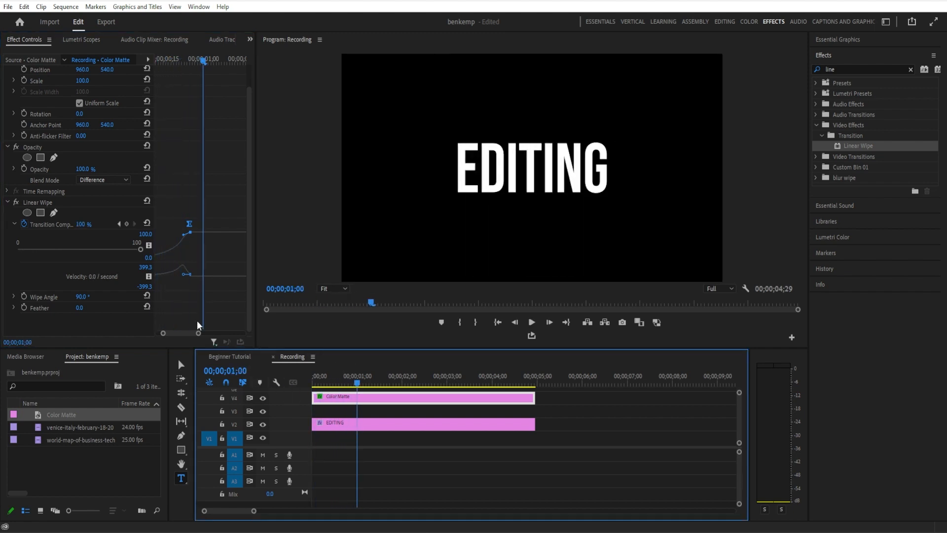
Set the Linear Wipe's angle to 112° with the playhead mid-wipe at 00;00;00;18
{"action": "left_click_drag", "start_coordinate": [190, 333], "coordinate": [169, 335]}
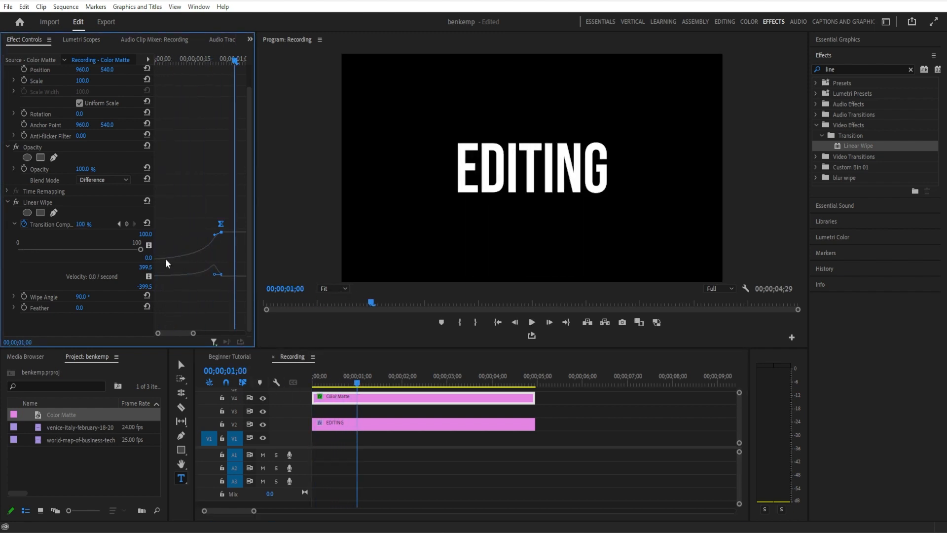
{"action": "left_click", "coordinate": [182, 248]}
{"action": "left_click", "coordinate": [221, 224]}
{"action": "left_click", "coordinate": [120, 225]}
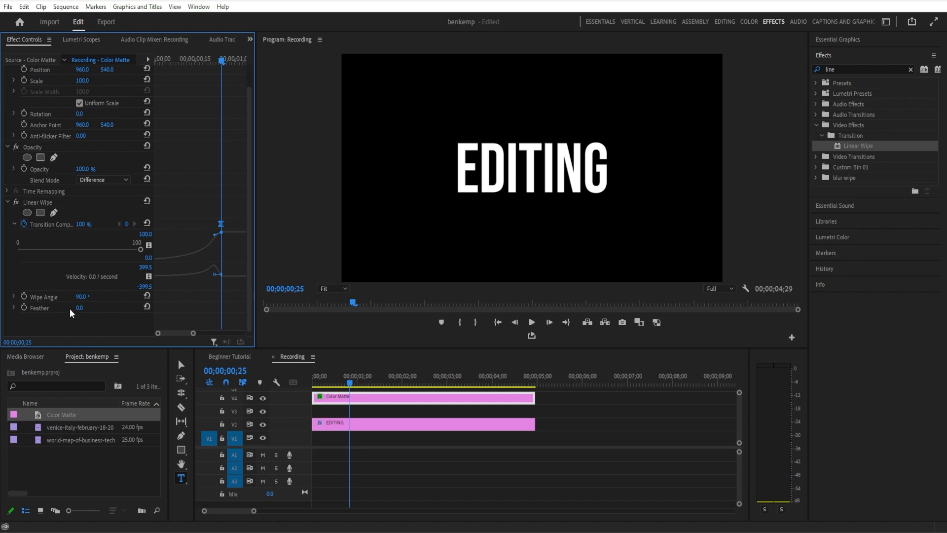
{"action": "mouse_move", "coordinate": [349, 383]}
{"action": "left_mouse_down"}
{"action": "mouse_move", "coordinate": [363, 382]}
{"action": "mouse_move", "coordinate": [317, 394]}
{"action": "mouse_move", "coordinate": [339, 397]}
{"action": "left_mouse_up"}
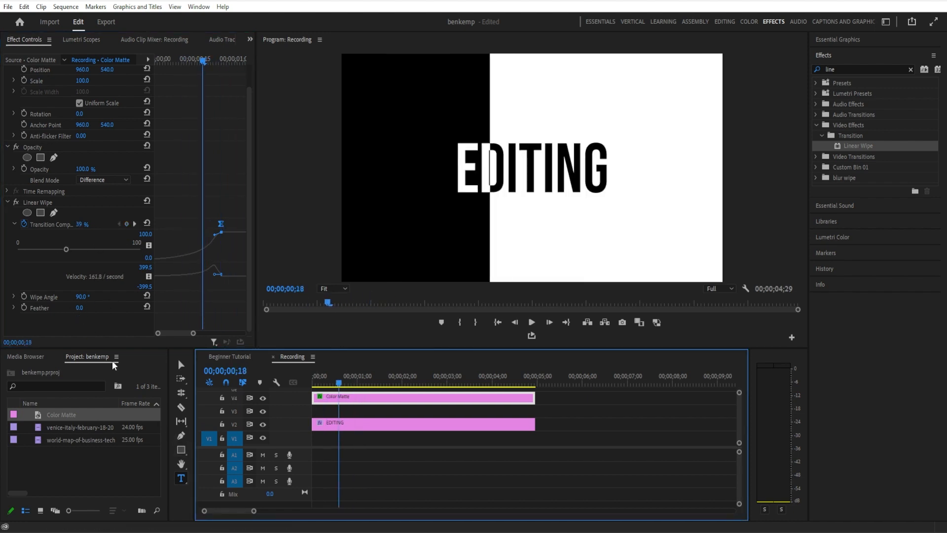
{"action": "left_click_drag", "start_coordinate": [77, 299], "coordinate": [81, 316]}
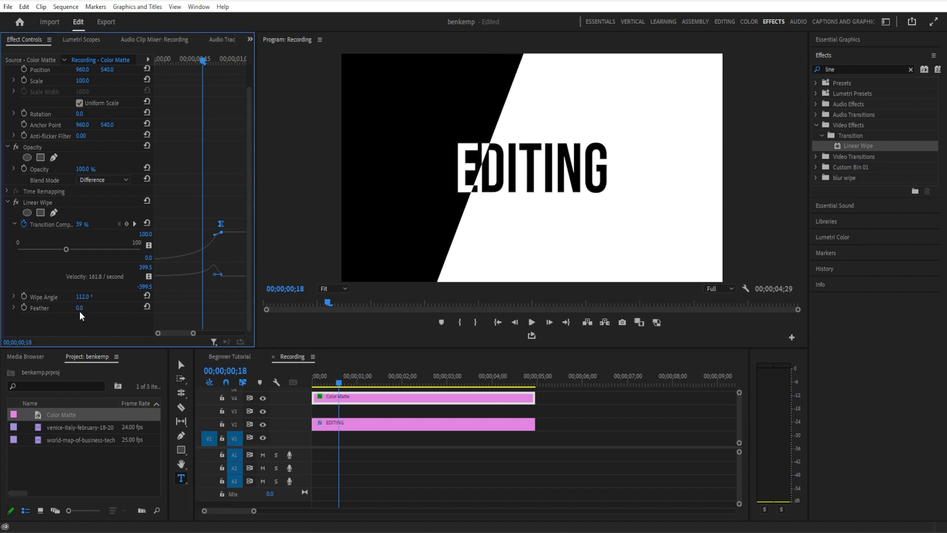
Change the color matte to pure red and preview the wipe over the EDITING title
{"action": "double_click", "coordinate": [43, 415]}
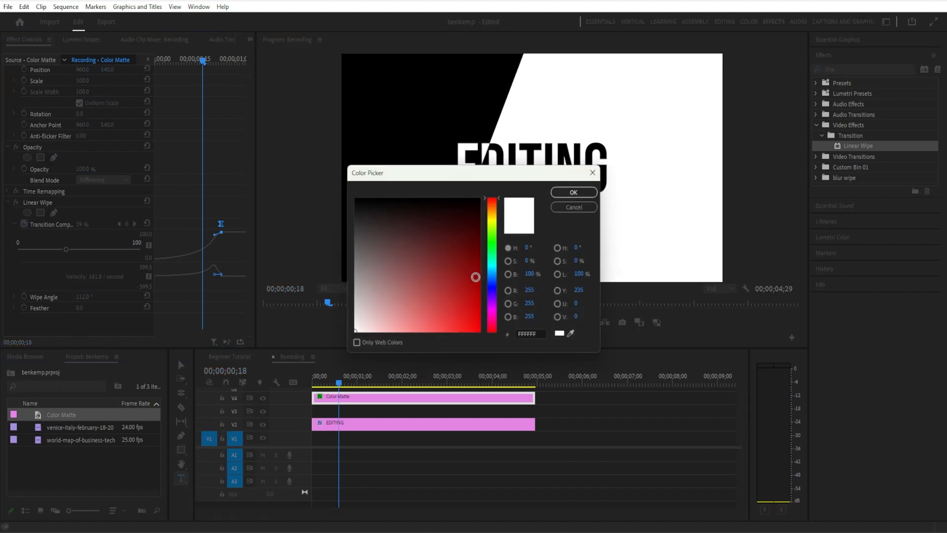
{"action": "left_click_drag", "start_coordinate": [476, 288], "coordinate": [503, 356]}
{"action": "left_click", "coordinate": [568, 193]}
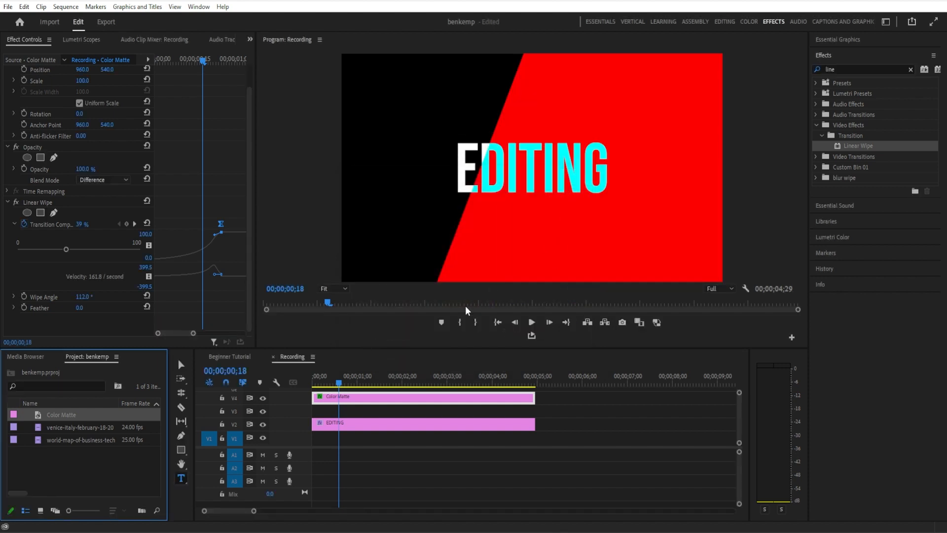
{"action": "left_click", "coordinate": [291, 389]}
{"action": "key", "text": "Home"}
{"action": "key", "text": "space"}
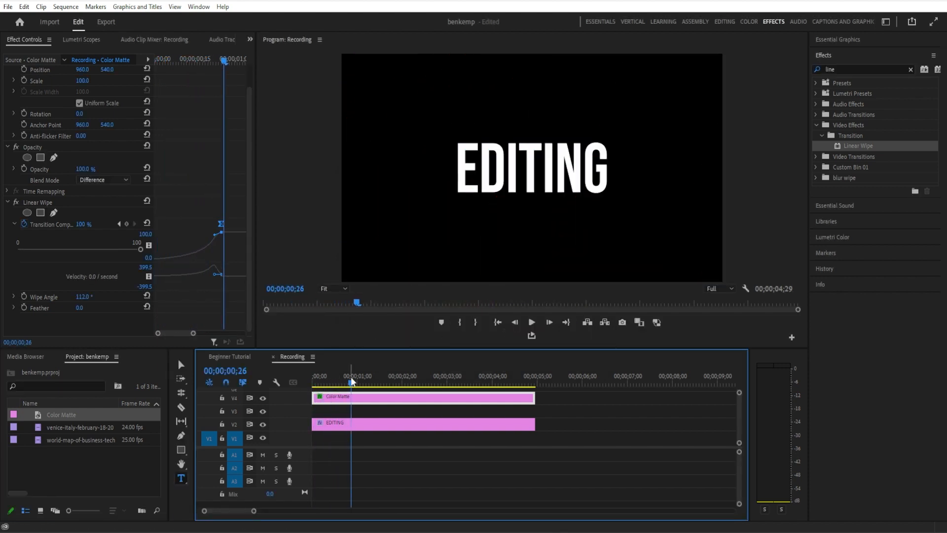
{"action": "left_click", "coordinate": [336, 384]}
{"action": "mouse_move", "coordinate": [337, 384]}
{"action": "left_mouse_down"}
{"action": "mouse_move", "coordinate": [355, 384]}
{"action": "mouse_move", "coordinate": [330, 384]}
{"action": "left_mouse_up"}
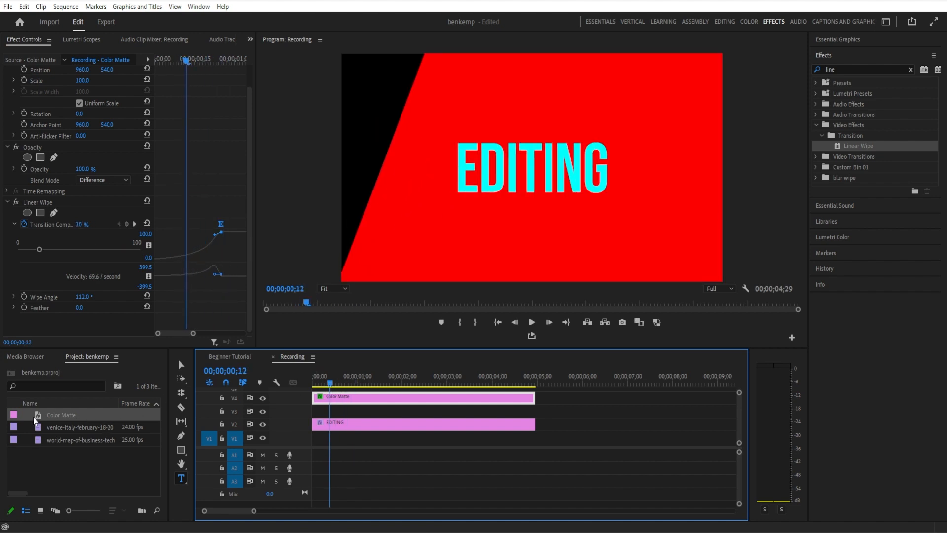
Change the color matte back to white and scrub to 00;00;00;18 to preview the wipe
{"action": "double_click", "coordinate": [34, 415]}
{"action": "mouse_move", "coordinate": [492, 265]}
{"action": "left_mouse_down"}
{"action": "mouse_move", "coordinate": [493, 274]}
{"action": "mouse_move", "coordinate": [493, 262]}
{"action": "left_mouse_up"}
{"action": "left_click_drag", "start_coordinate": [432, 278], "coordinate": [325, 344]}
{"action": "left_click", "coordinate": [556, 194]}
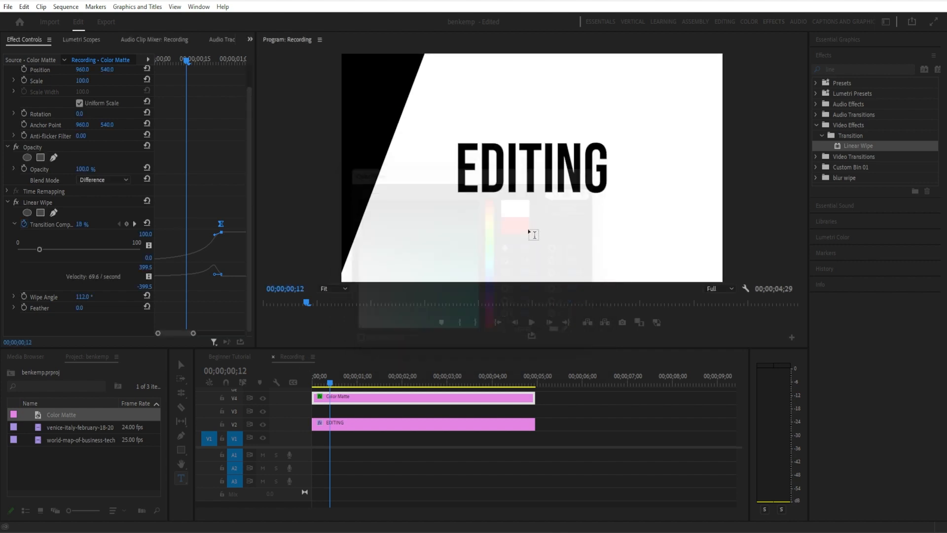
{"action": "left_click", "coordinate": [343, 384]}
{"action": "left_click_drag", "start_coordinate": [344, 386], "coordinate": [339, 385]}
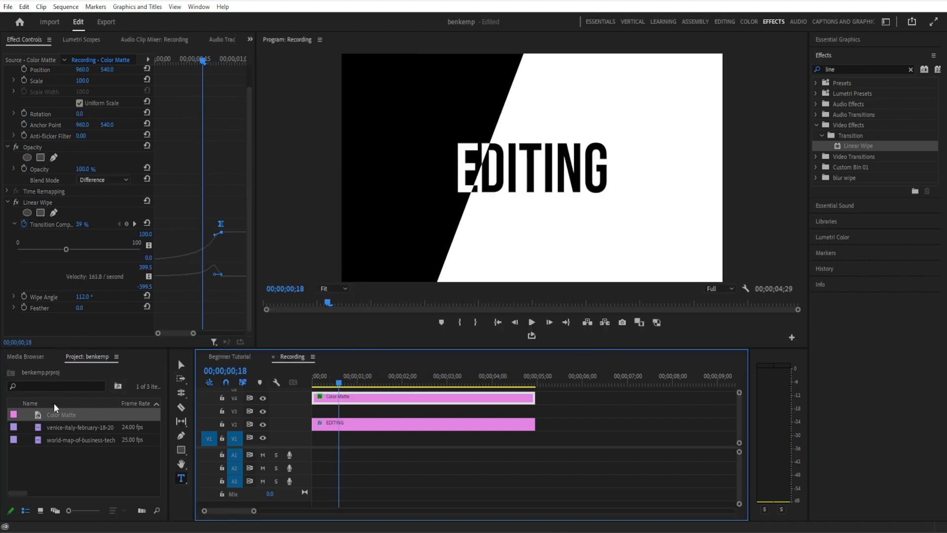
Place the Venice footage on track V1 from the sequence start and play the result full screen
{"action": "left_click", "coordinate": [55, 428]}
{"action": "left_click_drag", "start_coordinate": [54, 425], "coordinate": [315, 438]}
{"action": "left_click", "coordinate": [498, 322]}
{"action": "left_click", "coordinate": [930, 23]}
{"action": "key", "text": "space"}
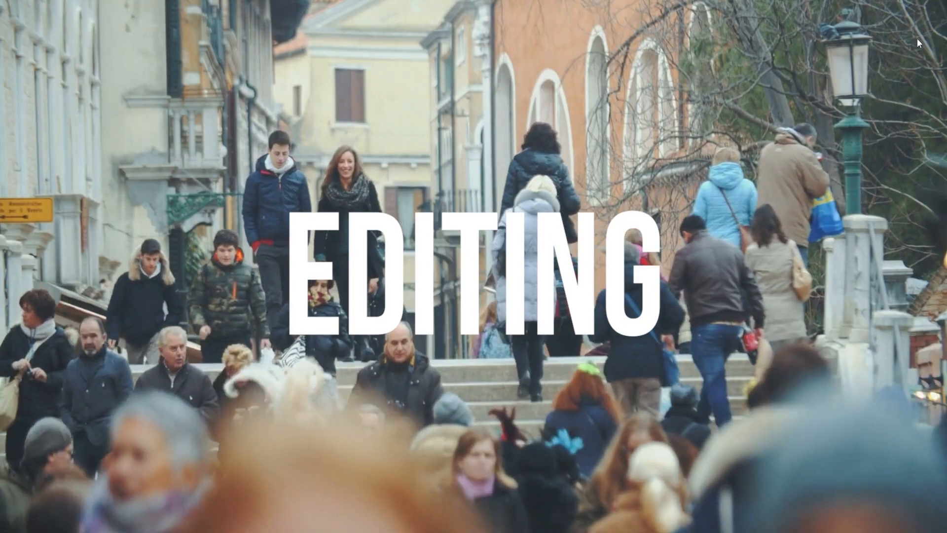
{"action": "key", "text": "Escape"}
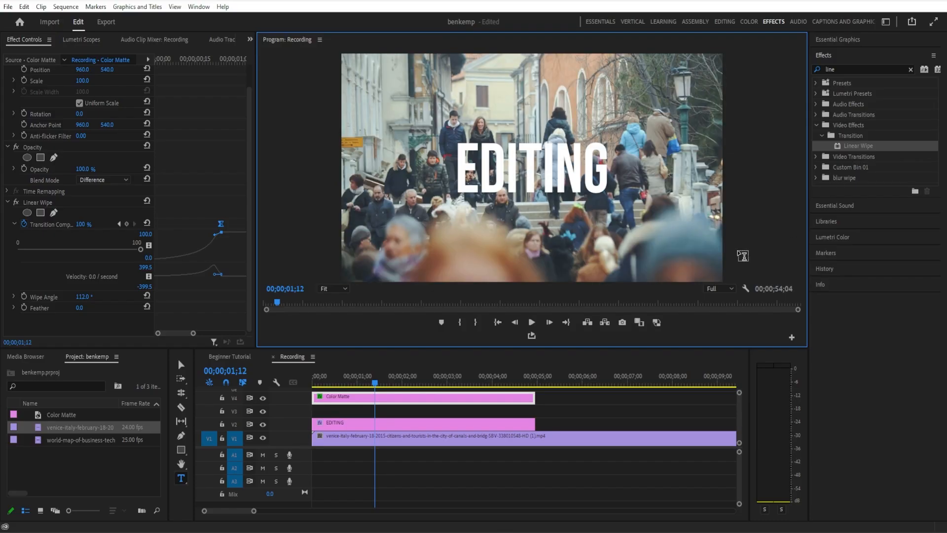
Hide track V1 and play the title wipe full screen from the sequence start
{"action": "left_click", "coordinate": [263, 438]}
{"action": "left_click_drag", "start_coordinate": [374, 384], "coordinate": [290, 390]}
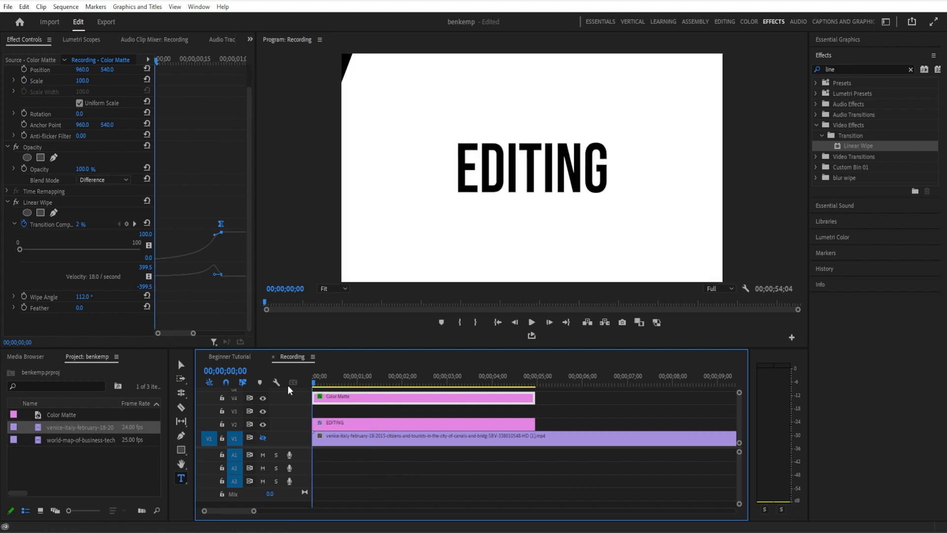
{"action": "left_click", "coordinate": [933, 23]}
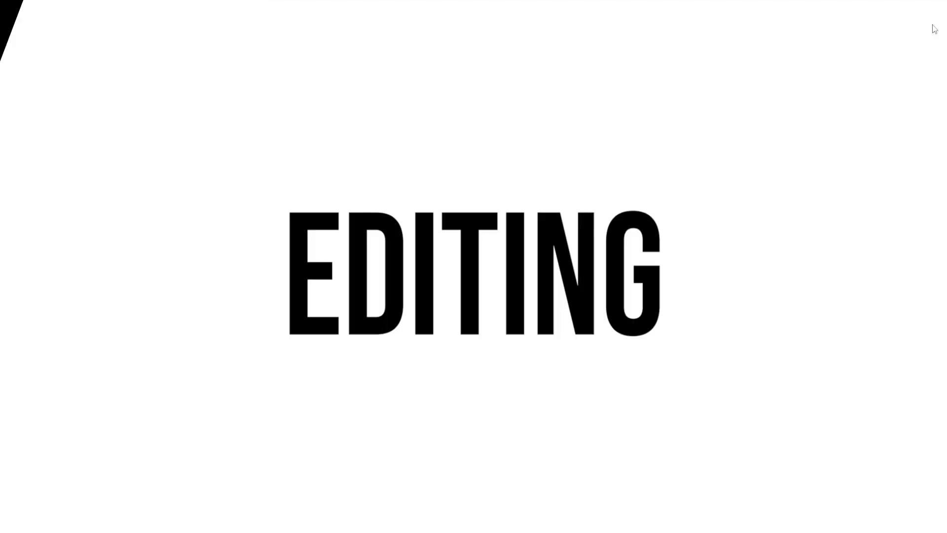
{"action": "key", "text": "Escape"}
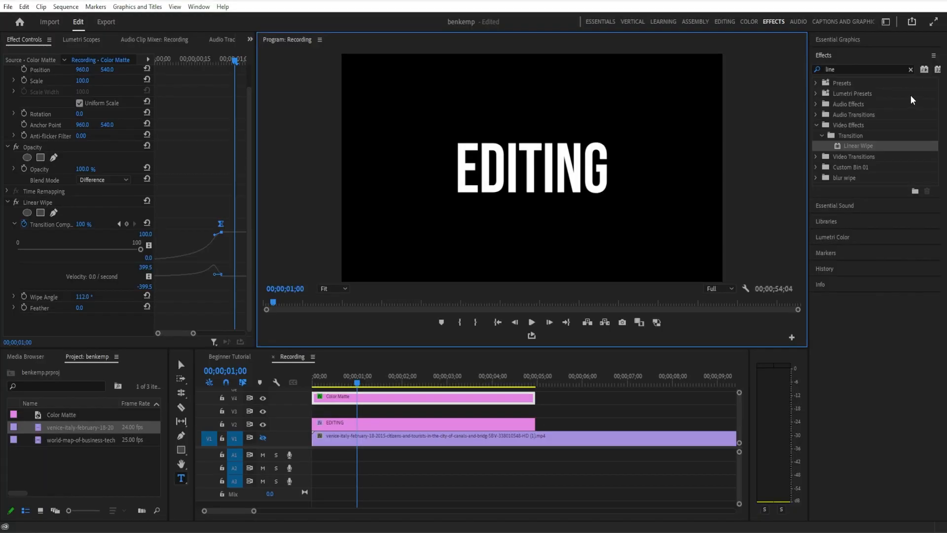